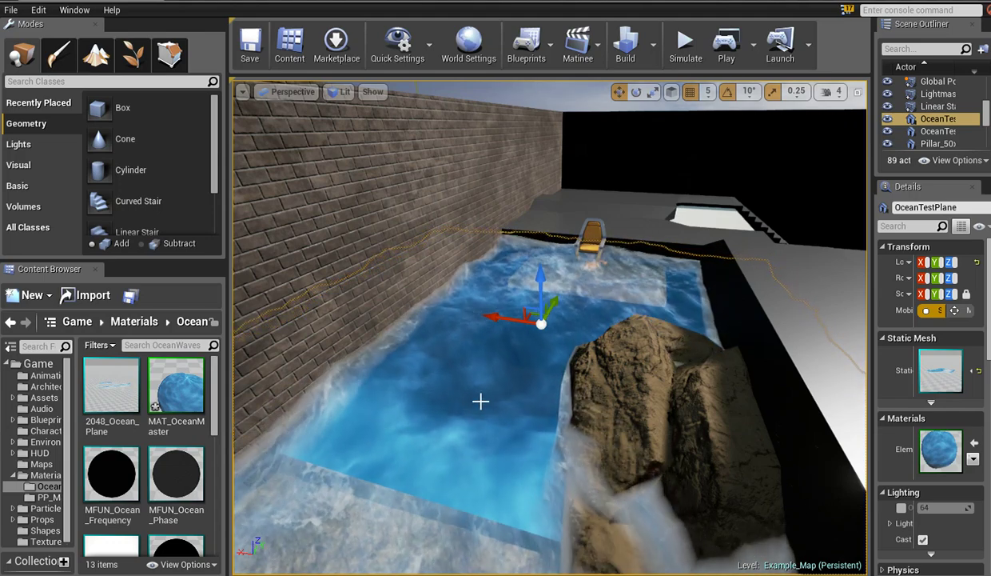
- Examine the foam where the ocean plane meets the brick wall, rocks and shallow ground in the level
{"action": "mouse_move", "coordinate": [506, 416]}
{"action": "right_mouse_down"}
{"action": "mouse_move", "coordinate": [480, 512]}
{"action": "mouse_move", "coordinate": [522, 422]}
{"action": "right_mouse_up"}
{"action": "right_click_drag", "start_coordinate": [469, 354], "coordinate": [458, 354]}
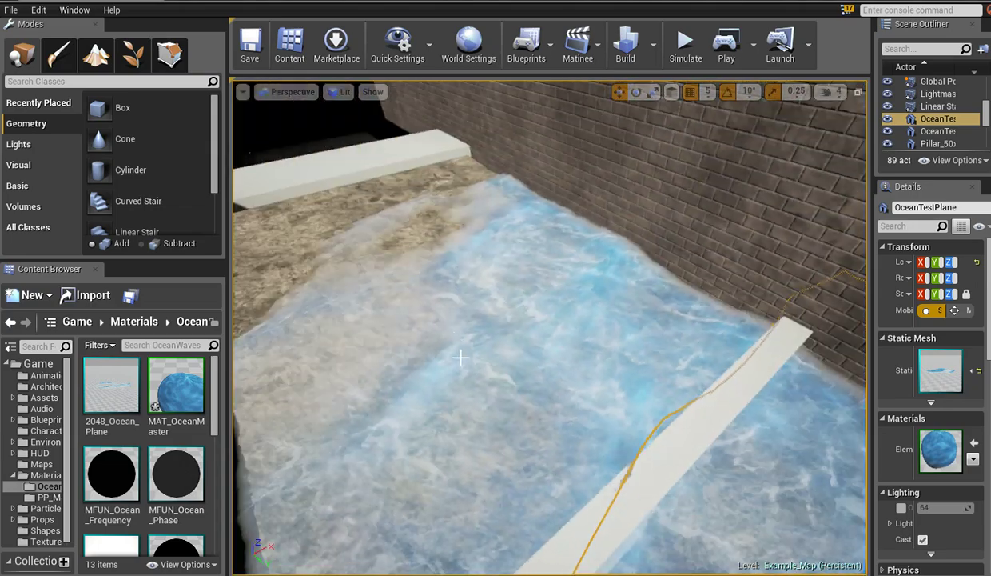
{"action": "mouse_move", "coordinate": [608, 315]}
{"action": "right_mouse_down"}
{"action": "mouse_move", "coordinate": [777, 371]}
{"action": "mouse_move", "coordinate": [814, 336]}
{"action": "mouse_move", "coordinate": [608, 311]}
{"action": "right_mouse_up"}
{"action": "right_click_drag", "start_coordinate": [703, 325], "coordinate": [862, 331]}
{"action": "right_click_drag", "start_coordinate": [521, 370], "coordinate": [630, 374]}
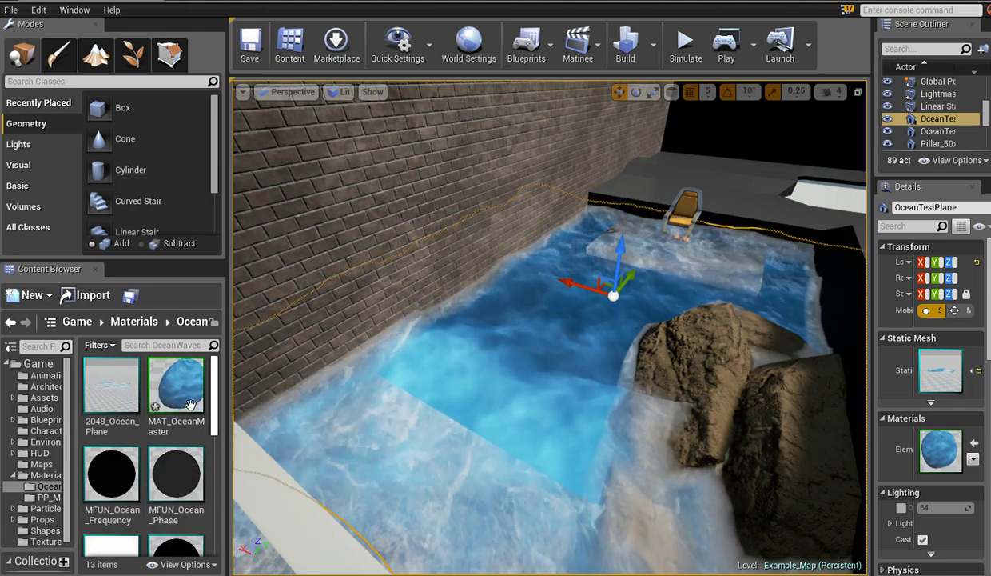
- Create a new material named EdgeFoamTest in the Materials folder
{"action": "left_click", "coordinate": [46, 475]}
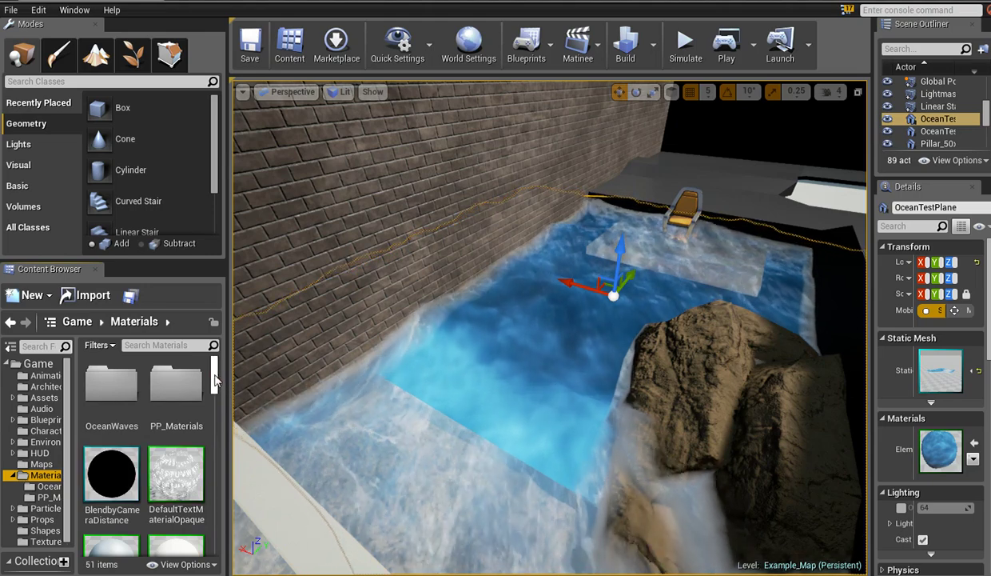
{"action": "scroll", "coordinate": [190, 472], "scroll_direction": "down", "scroll_amount": 15}
{"action": "right_click", "coordinate": [178, 499]}
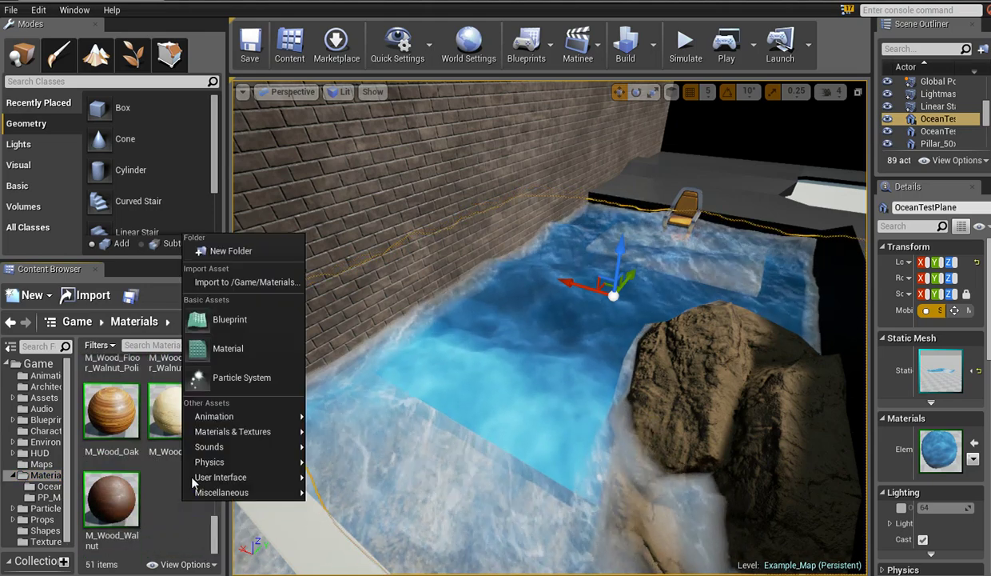
{"action": "left_click", "coordinate": [276, 349]}
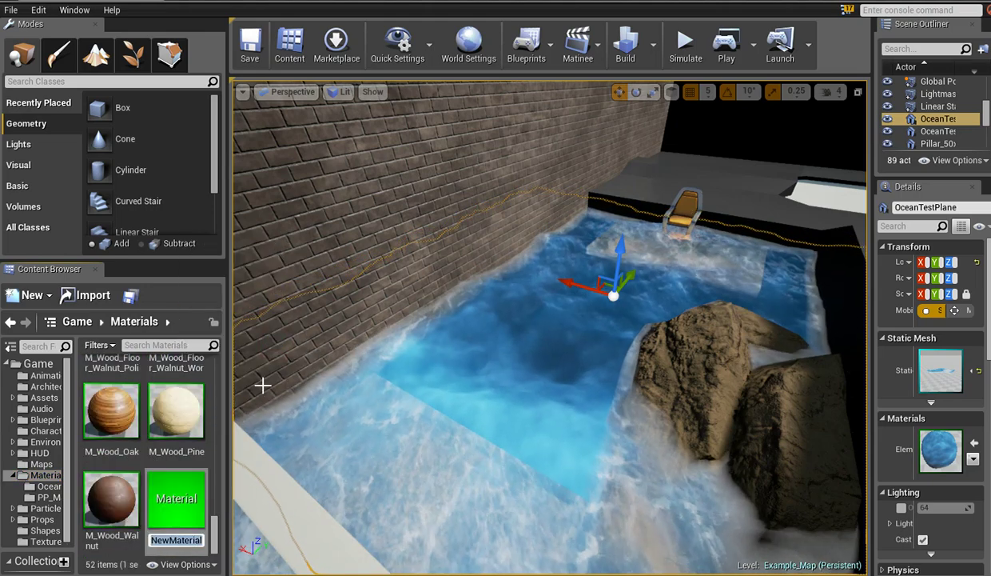
{"action": "type", "text": "Ed"}
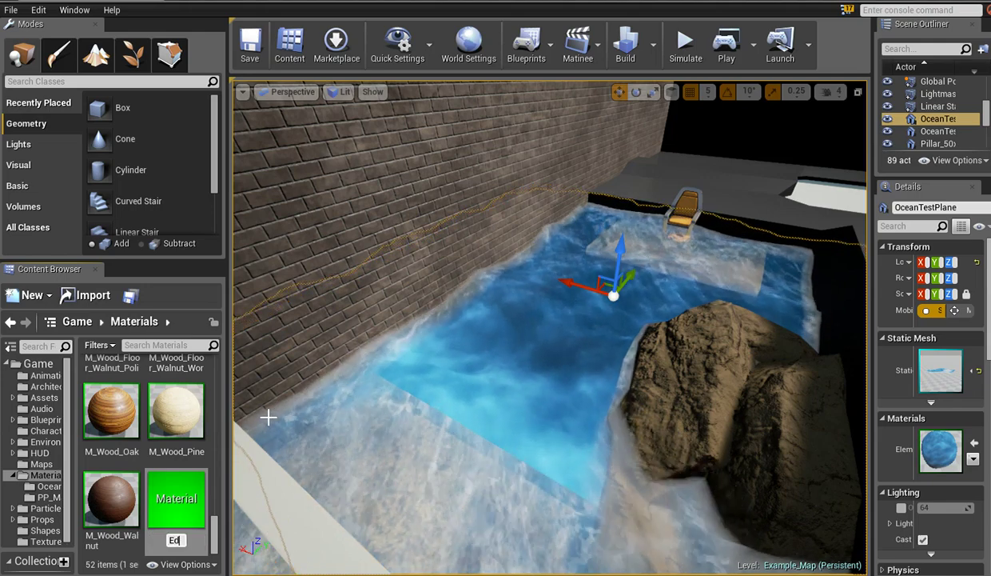
{"action": "type", "text": "geFoamTest"}
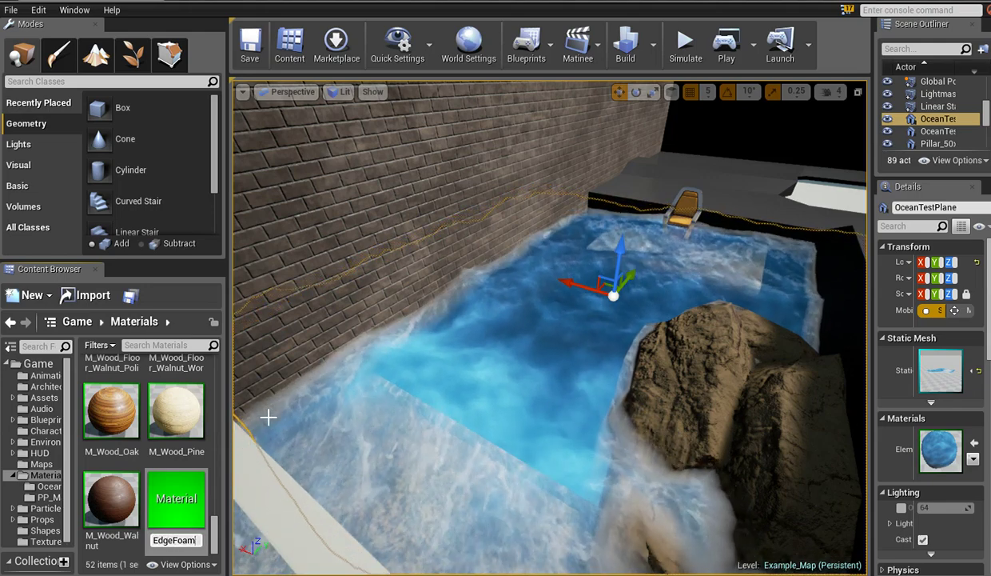
{"action": "key", "text": "Return"}
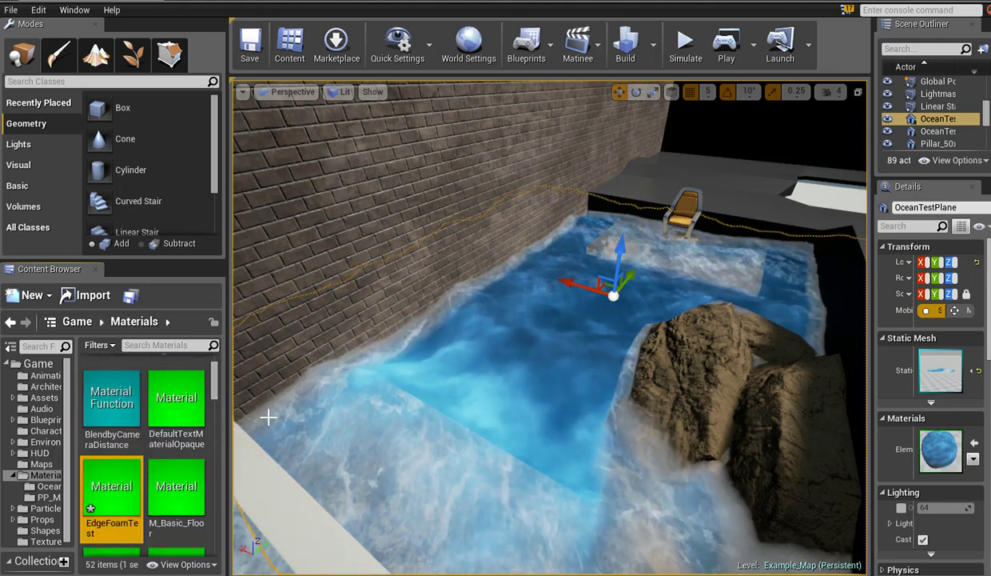
- Open the EdgeFoamTest material and set its blend mode to Translucent and its lighting model to Subsurface
{"action": "mouse_move", "coordinate": [120, 488]}
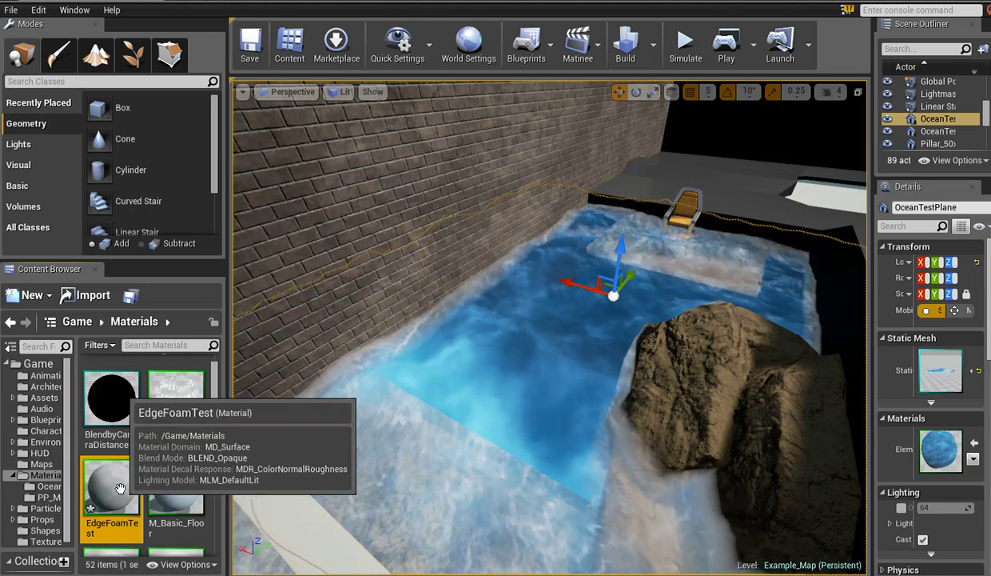
{"action": "double_click", "coordinate": [112, 486]}
{"action": "right_click_drag", "start_coordinate": [355, 289], "coordinate": [480, 296]}
{"action": "left_click", "coordinate": [116, 464]}
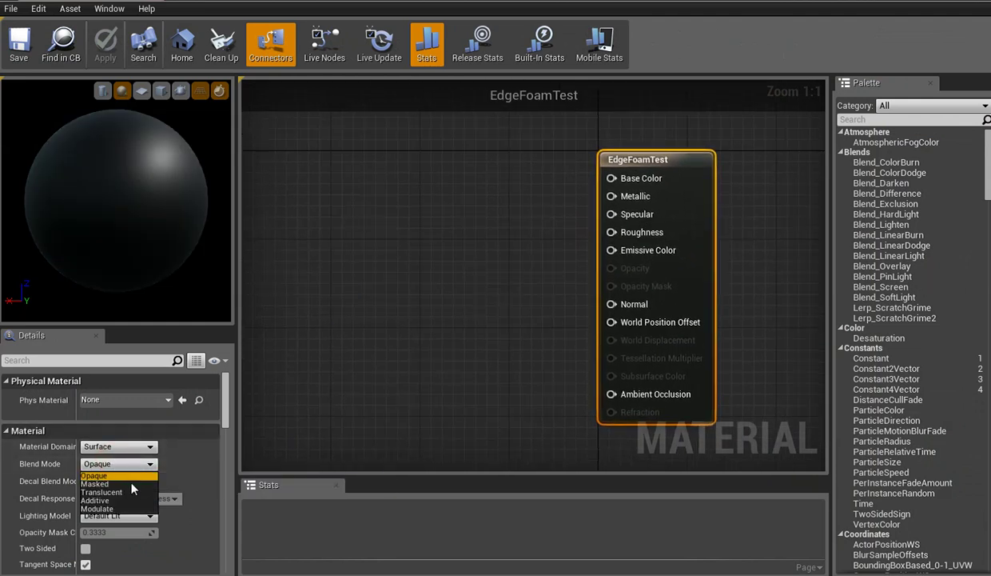
{"action": "left_click", "coordinate": [103, 492]}
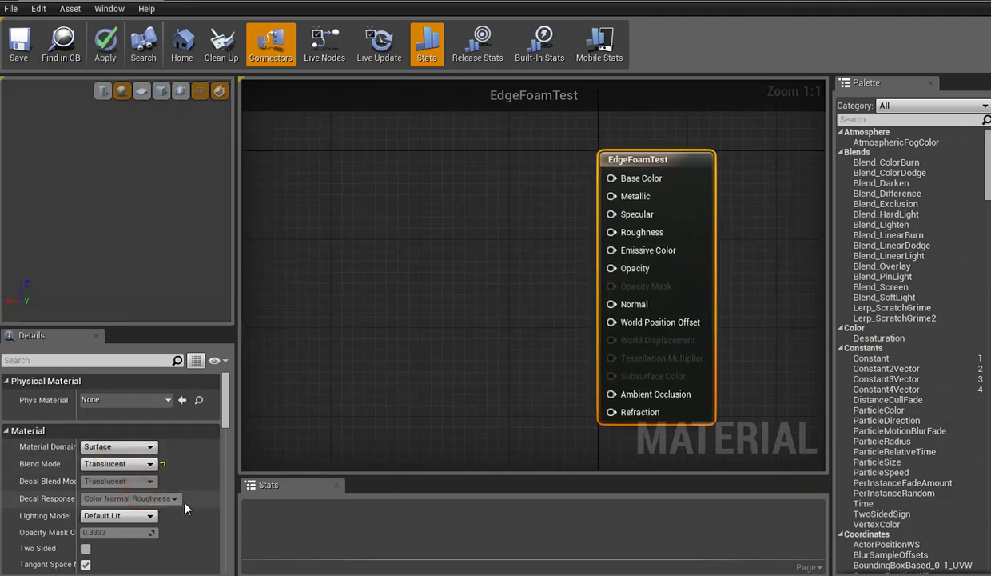
{"action": "left_click", "coordinate": [147, 516]}
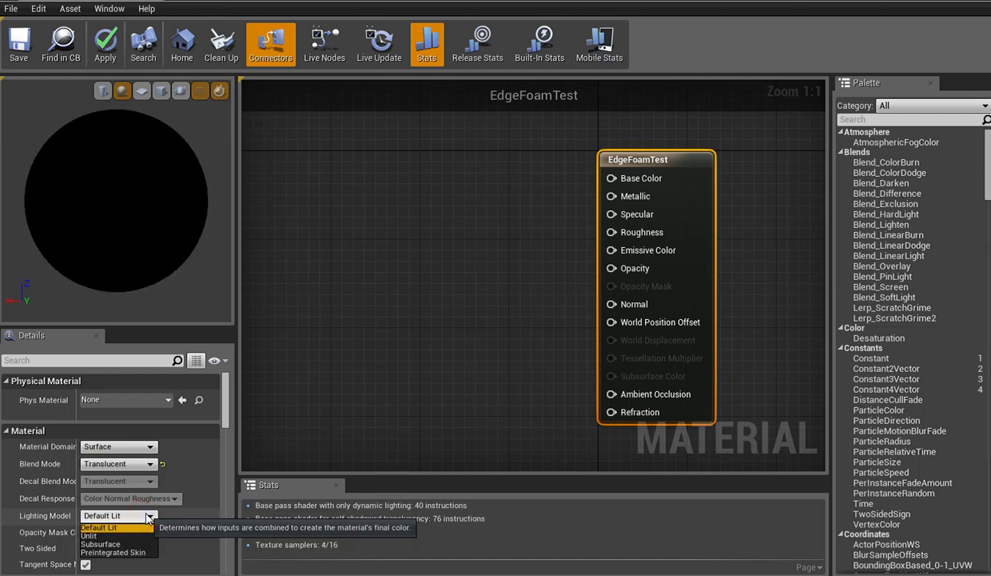
{"action": "left_click", "coordinate": [136, 544]}
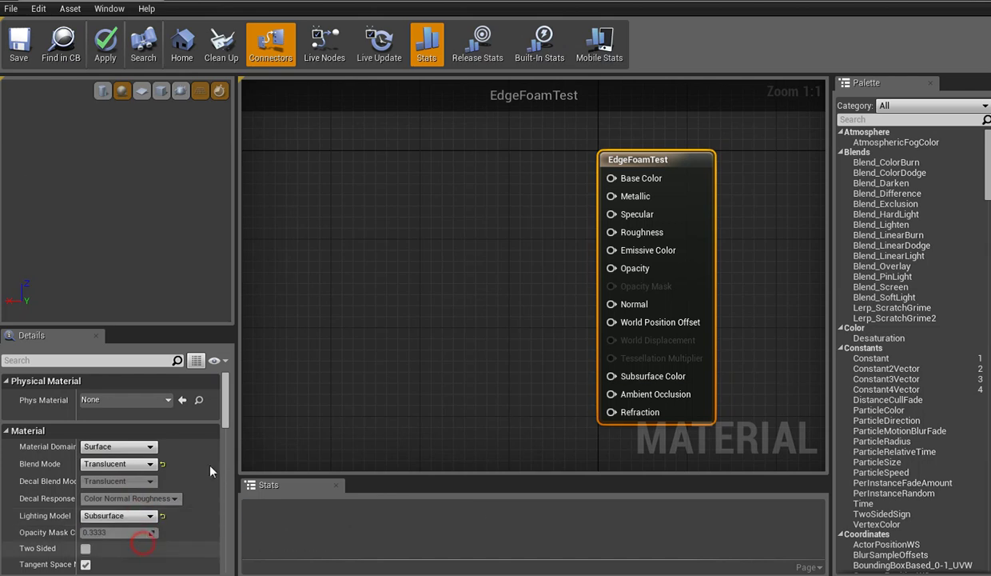
{"action": "left_click", "coordinate": [386, 283]}
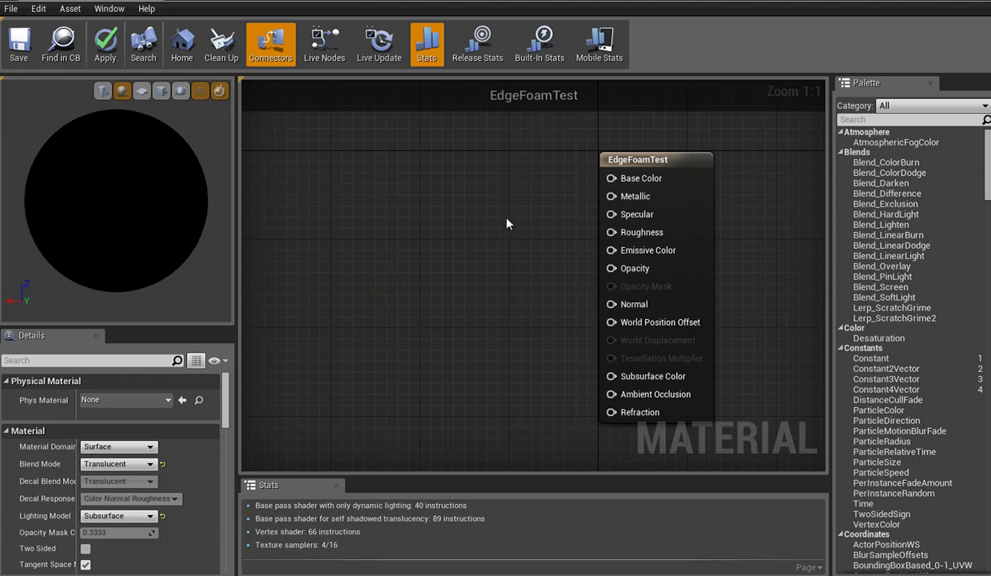
- Add a Lerp node to the material graph and connect its output to Base Color
{"action": "right_click_drag", "start_coordinate": [427, 222], "coordinate": [490, 228]}
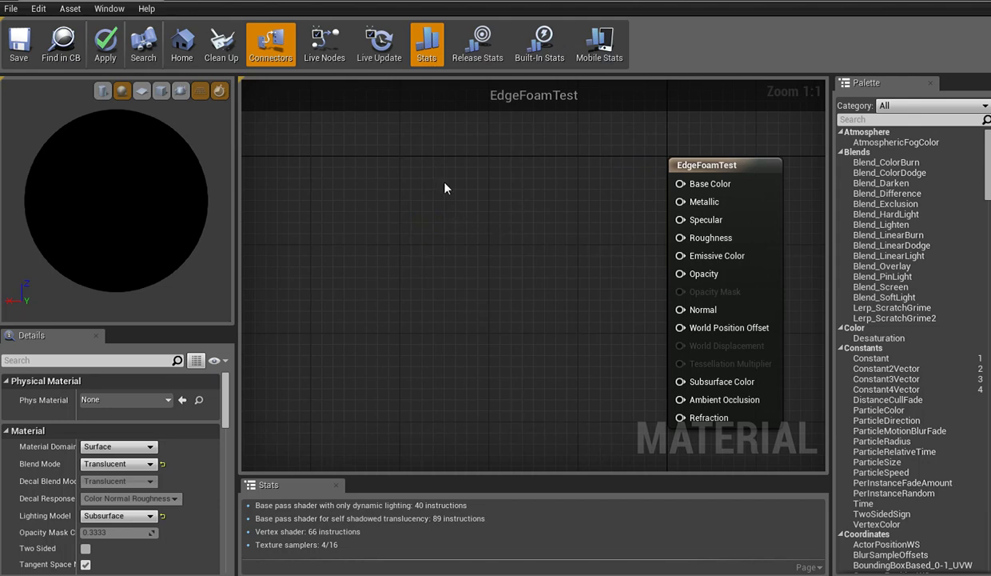
{"action": "left_click", "coordinate": [444, 225]}
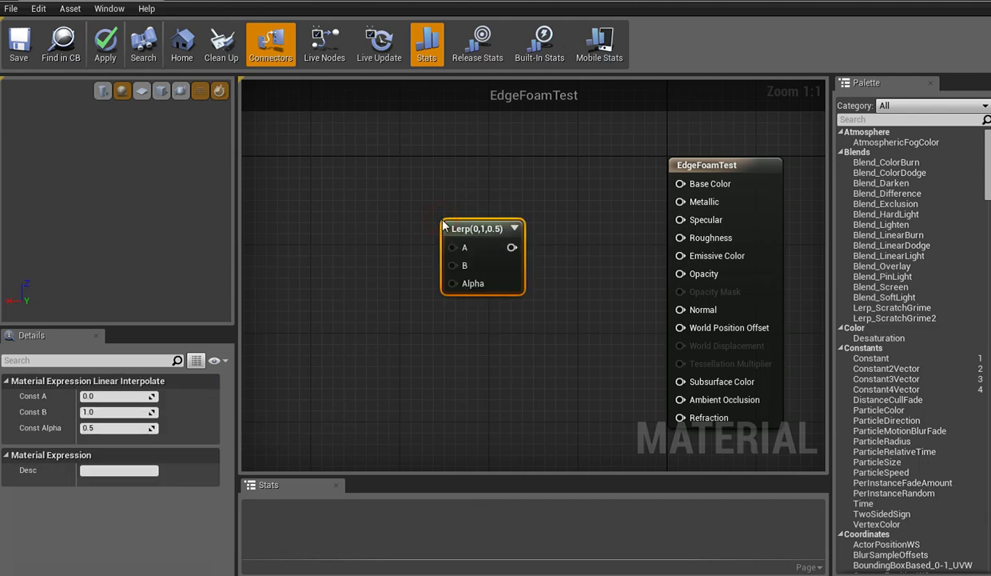
{"action": "left_click_drag", "start_coordinate": [452, 238], "coordinate": [433, 186]}
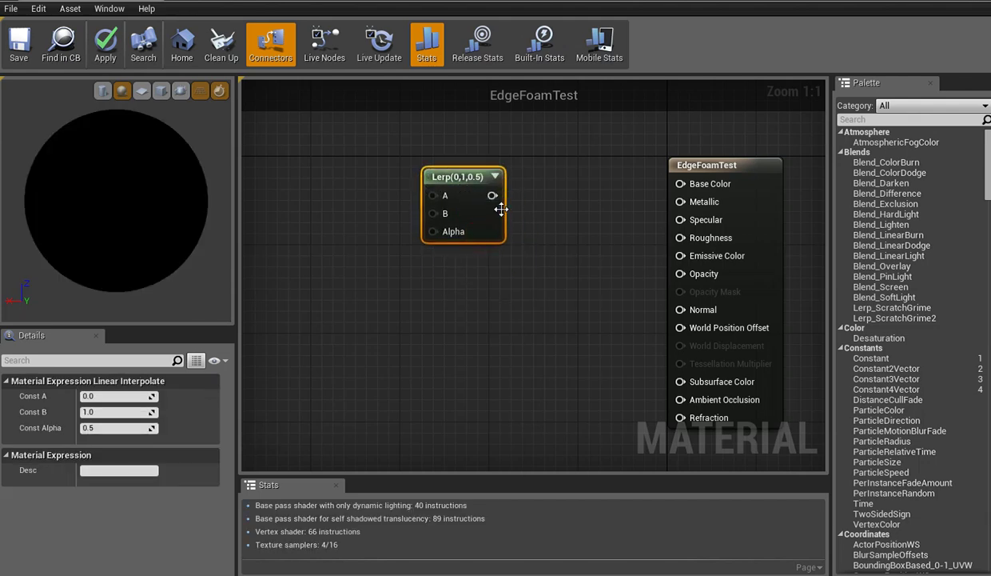
{"action": "left_click_drag", "start_coordinate": [492, 196], "coordinate": [670, 184]}
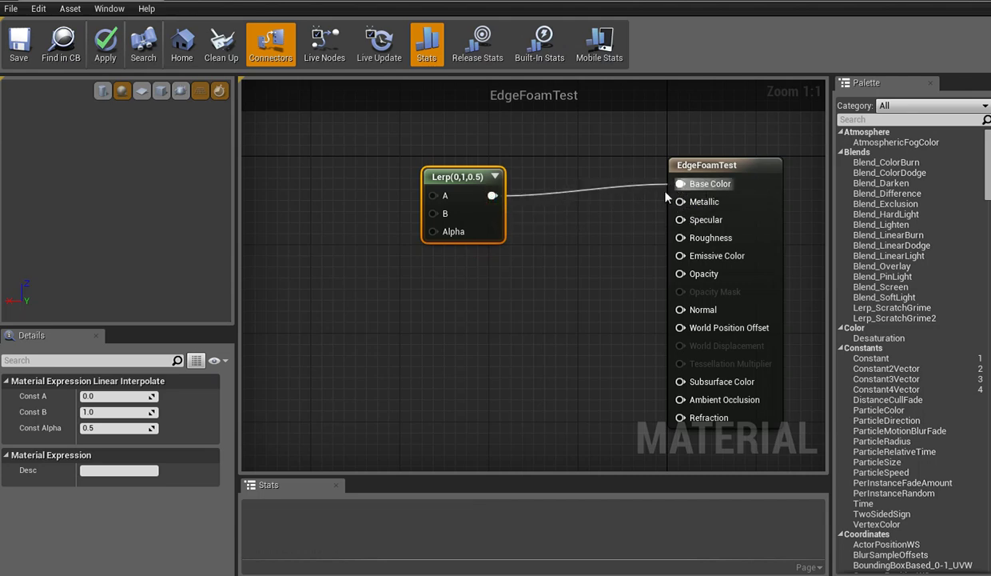
- Add a Constant3Vector node coloured bright red (1, 0.00868, 0) and connect it to the Lerp's A input
{"action": "right_click_drag", "start_coordinate": [459, 288], "coordinate": [606, 338]}
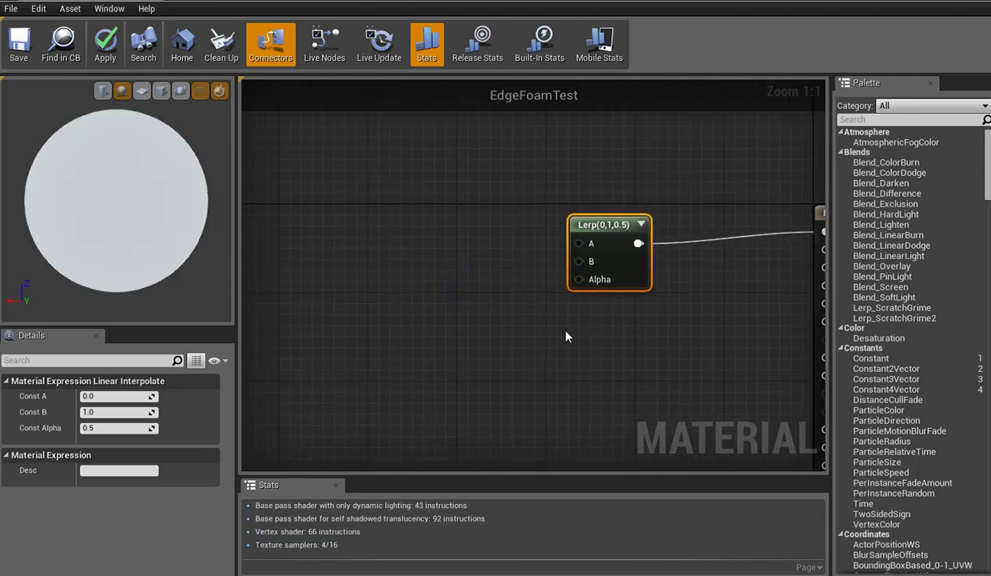
{"action": "left_click", "coordinate": [461, 255]}
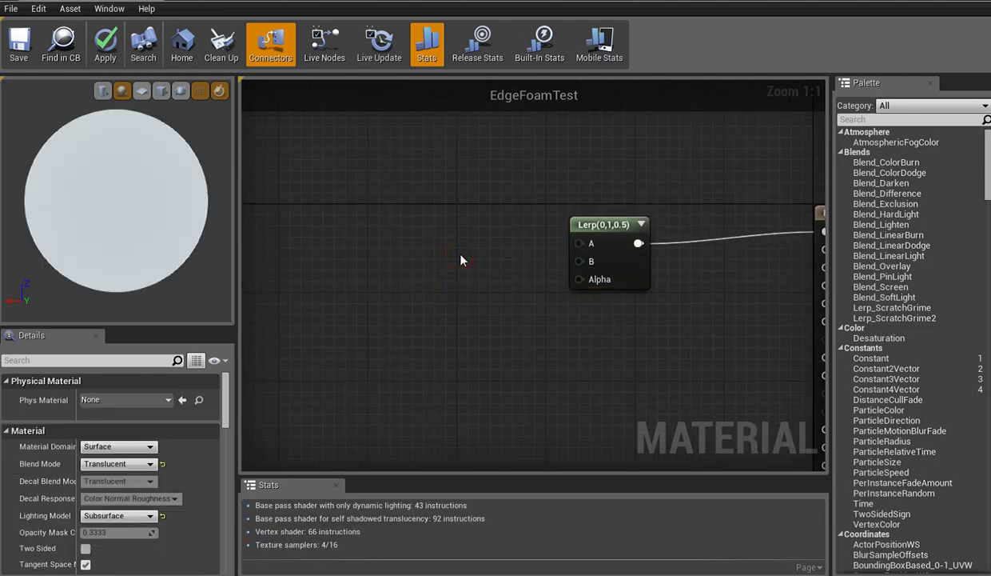
{"action": "left_click", "coordinate": [449, 213]}
{"action": "left_click_drag", "start_coordinate": [497, 223], "coordinate": [415, 152]}
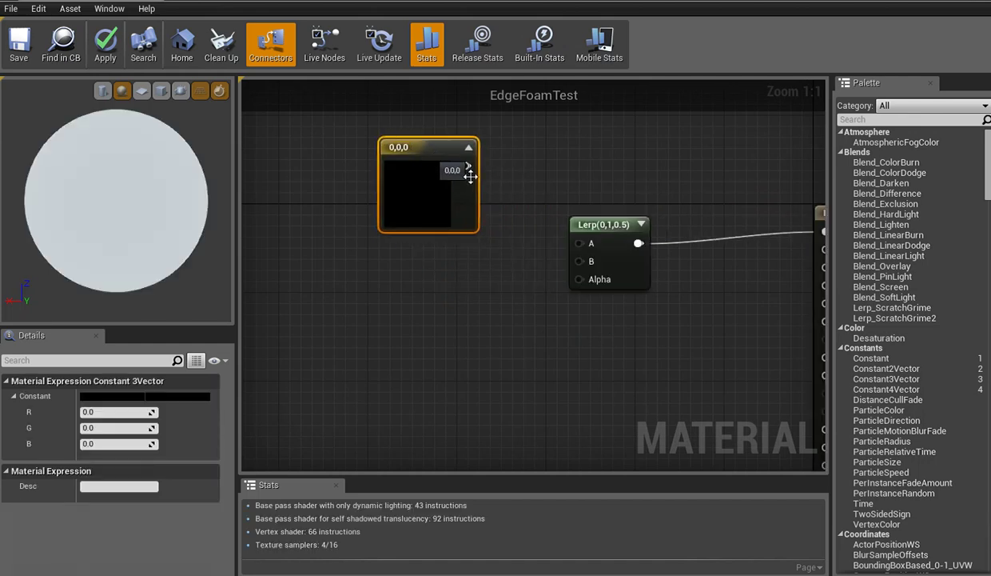
{"action": "double_click", "coordinate": [413, 202]}
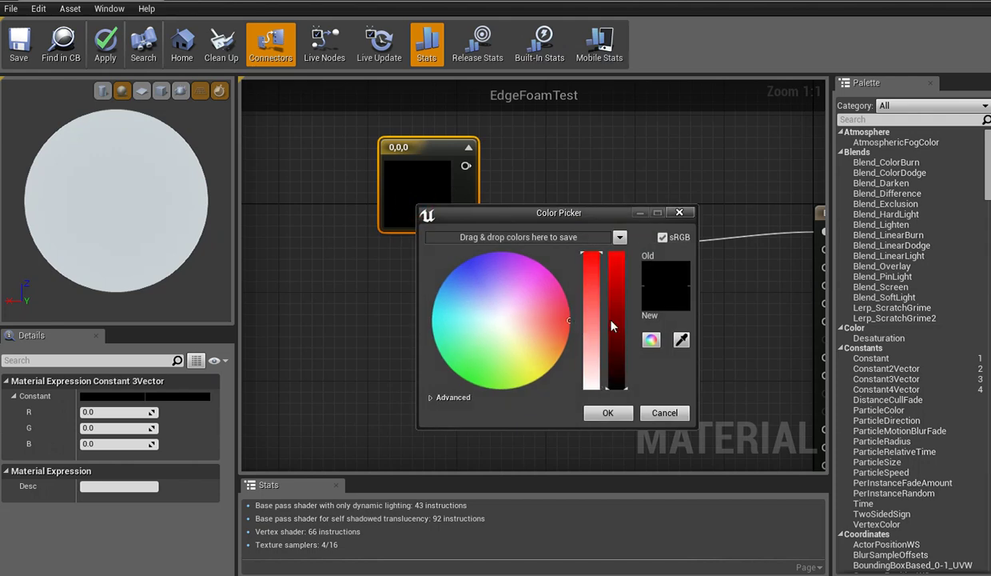
{"action": "left_click_drag", "start_coordinate": [614, 325], "coordinate": [631, 233]}
{"action": "left_click", "coordinate": [605, 413]}
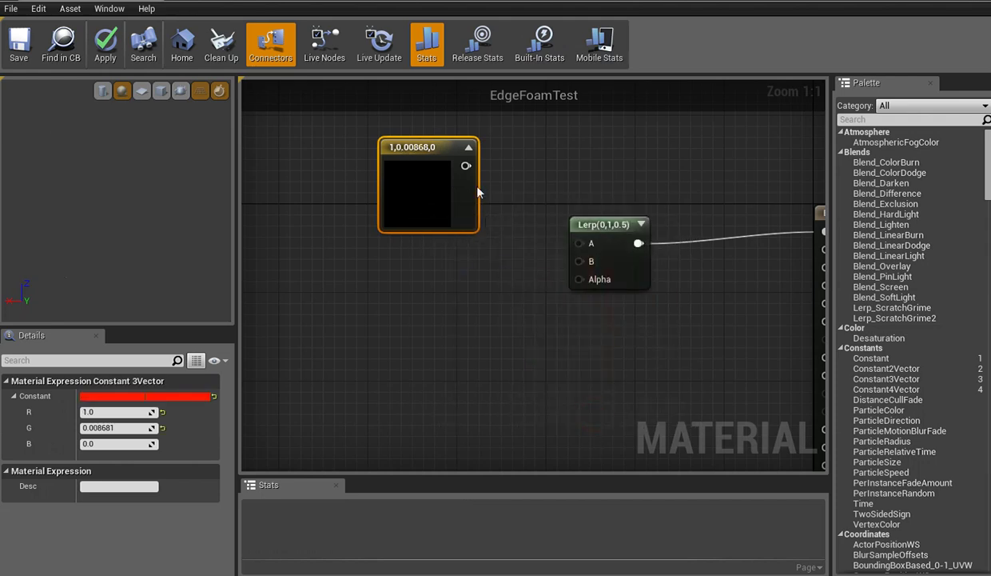
{"action": "left_click_drag", "start_coordinate": [466, 165], "coordinate": [578, 243]}
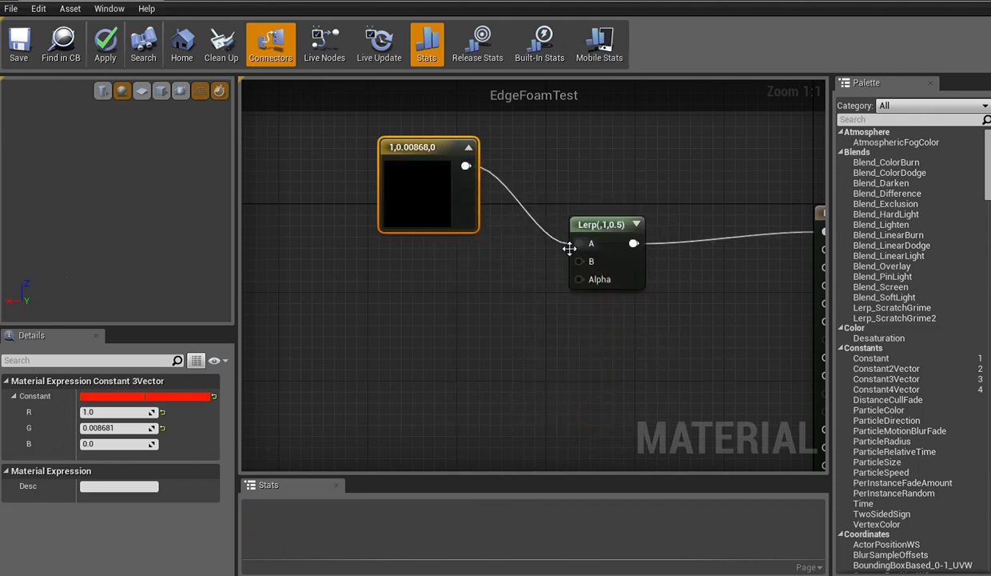
{"action": "left_click_drag", "start_coordinate": [405, 210], "coordinate": [403, 177]}
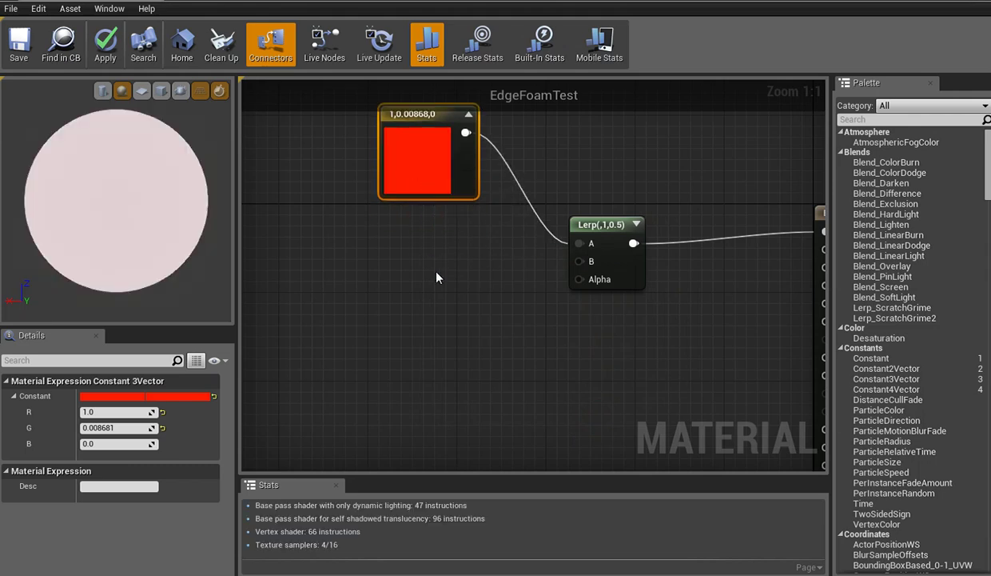
{"action": "left_click", "coordinate": [436, 274]}
- Duplicate the red Constant3Vector node and connect the copy to the Lerp's B input
{"action": "left_click", "coordinate": [427, 191]}
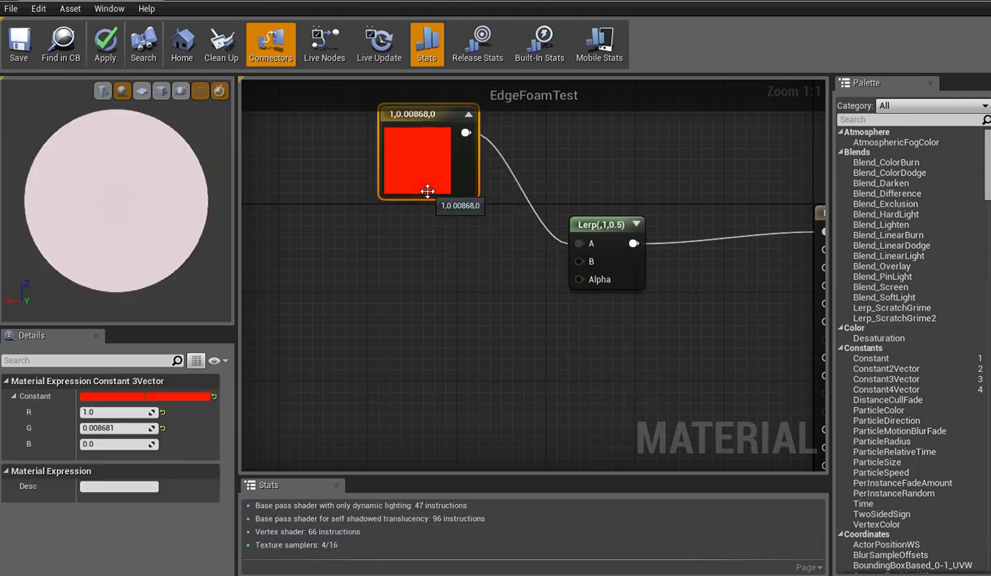
{"action": "key", "text": "ctrl+w"}
{"action": "left_click_drag", "start_coordinate": [478, 239], "coordinate": [591, 264]}
- Change the duplicated Constant3Vector's colour to light blue (0, 0.567, 1)
{"action": "double_click", "coordinate": [407, 276]}
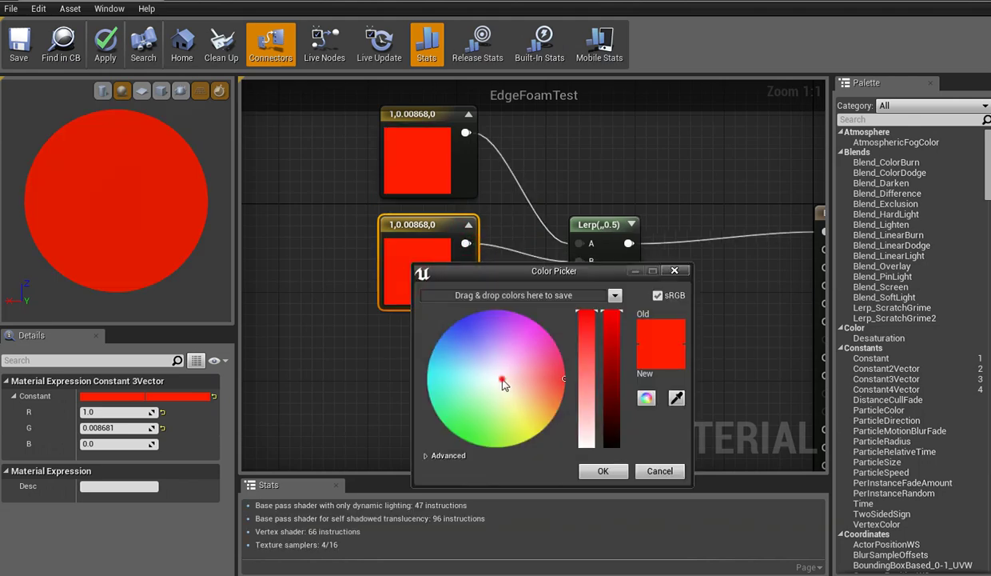
{"action": "mouse_move", "coordinate": [502, 382]}
{"action": "left_mouse_down"}
{"action": "mouse_move", "coordinate": [412, 317]}
{"action": "mouse_move", "coordinate": [414, 342]}
{"action": "left_mouse_up"}
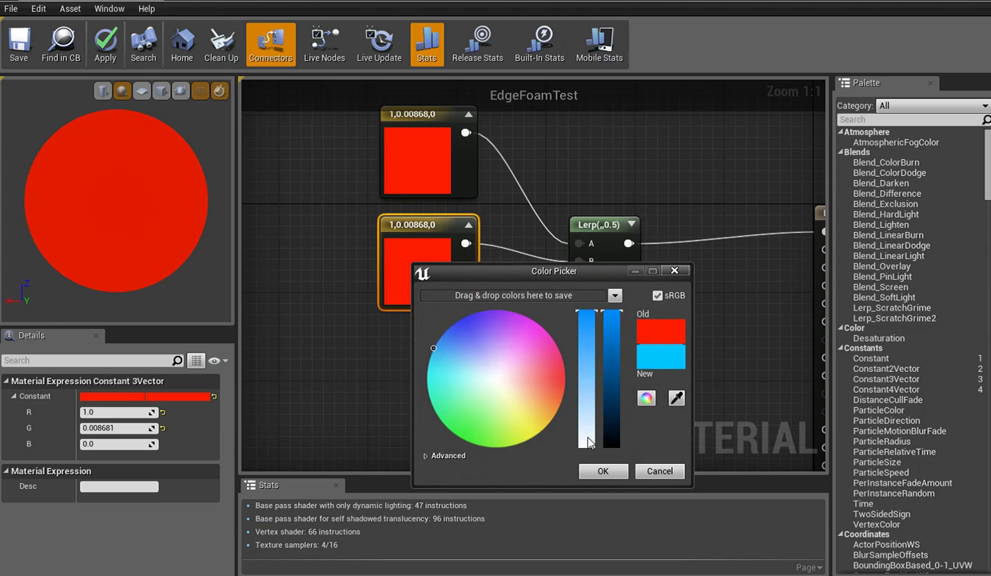
{"action": "left_click", "coordinate": [603, 471]}
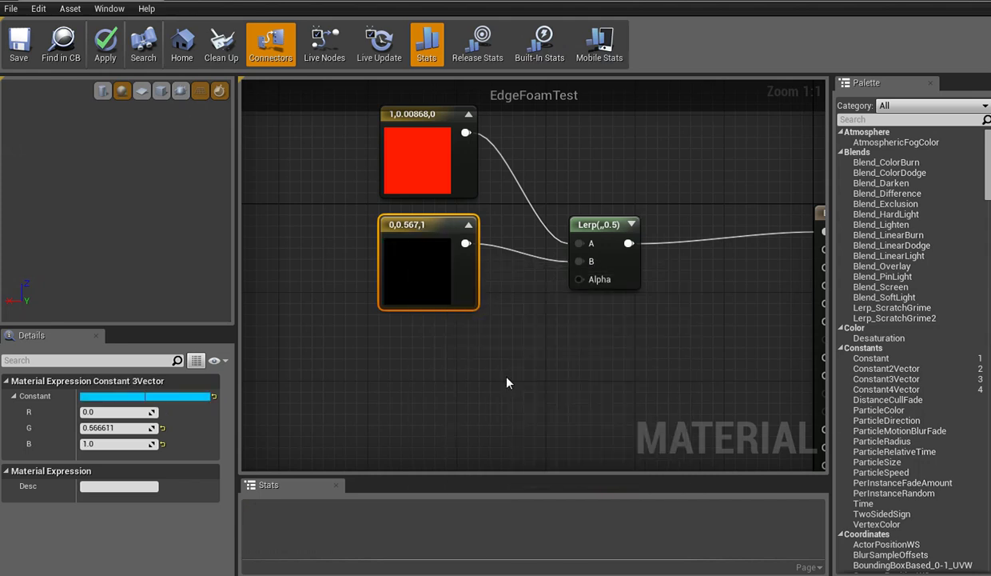
{"action": "left_click", "coordinate": [497, 331]}
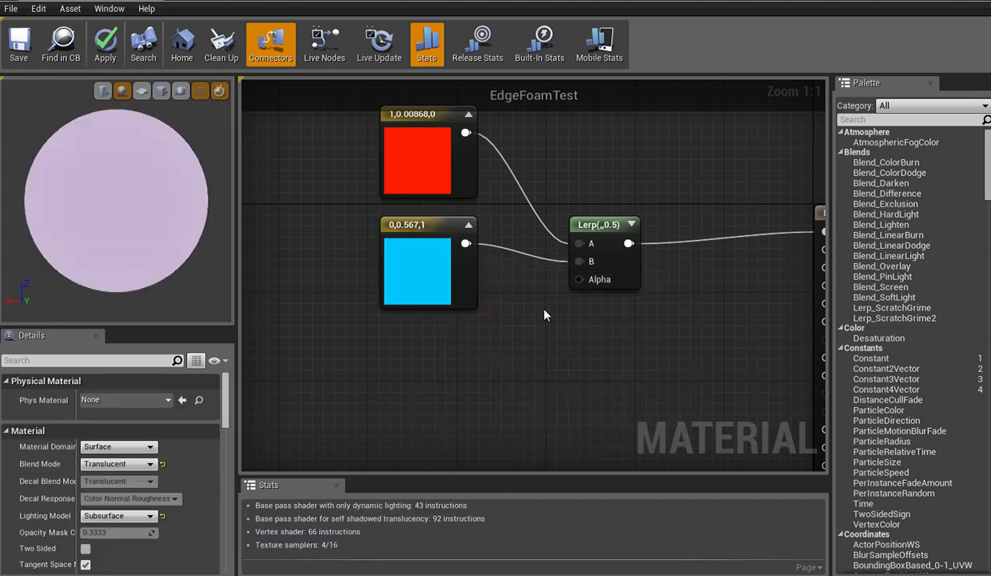
- Add a DepthFade node below the colour constants and connect its output to the Lerp's Alpha input
{"action": "right_click", "coordinate": [430, 363]}
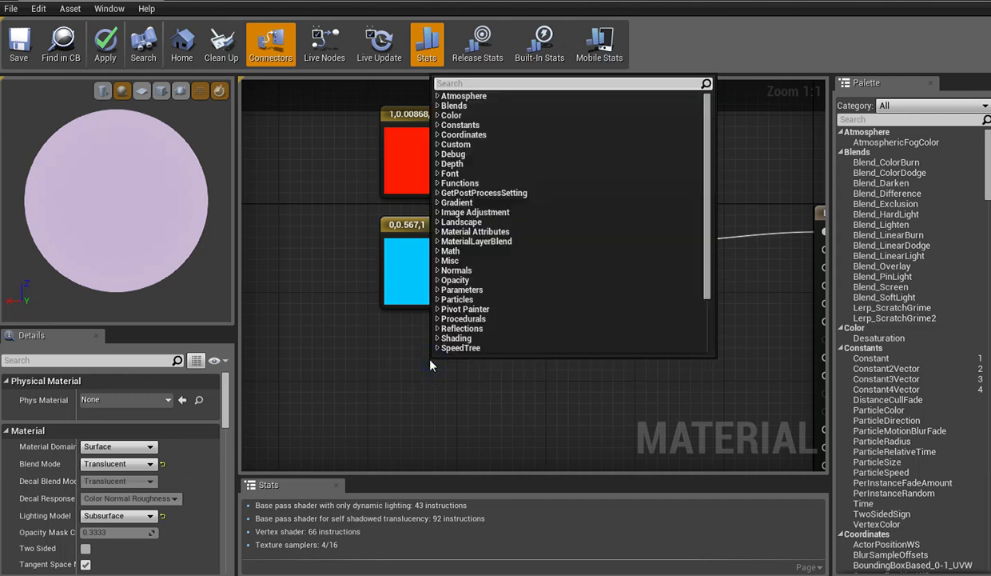
{"action": "type", "text": "de"}
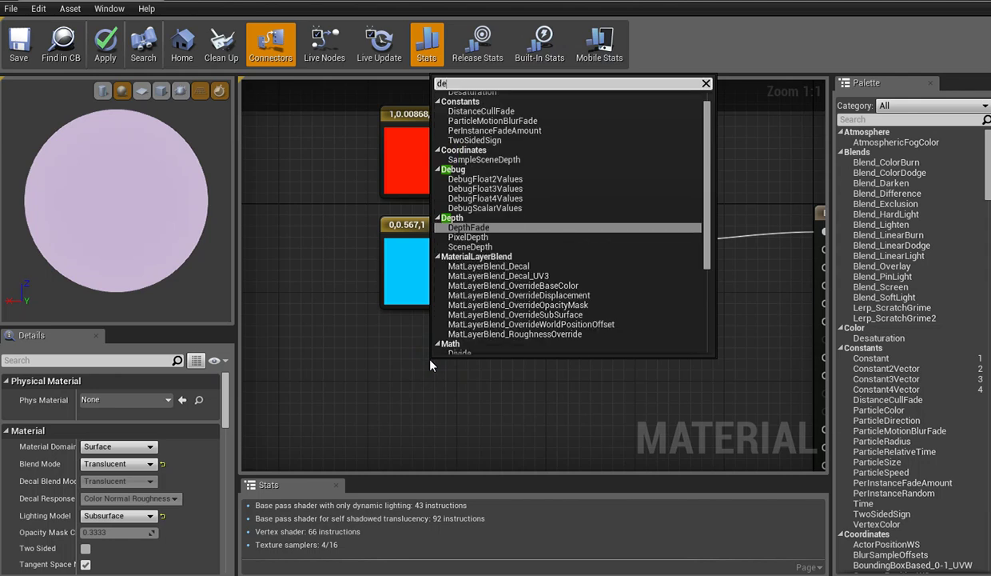
{"action": "type", "text": "pth"}
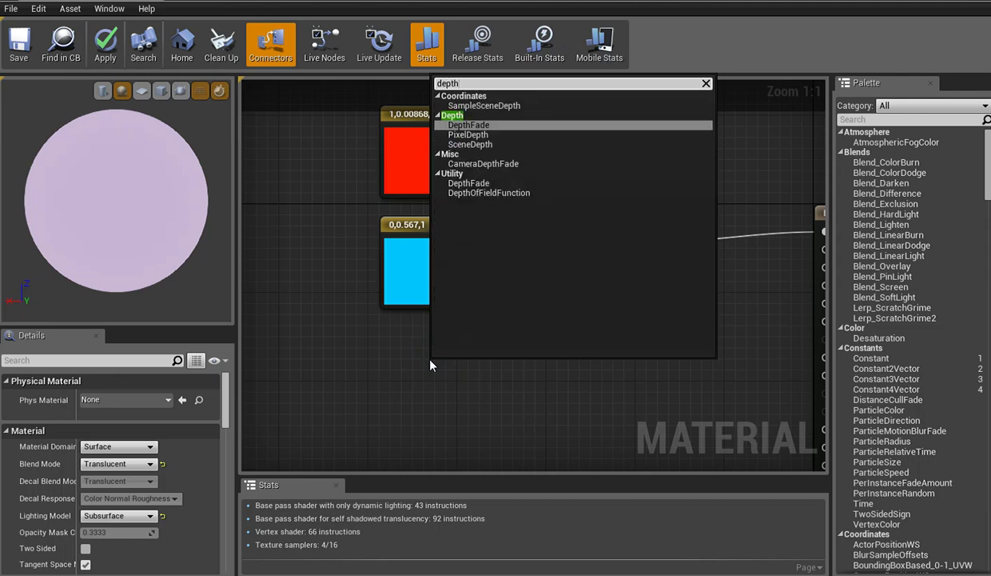
{"action": "left_click", "coordinate": [480, 125]}
{"action": "left_click_drag", "start_coordinate": [528, 379], "coordinate": [577, 279]}
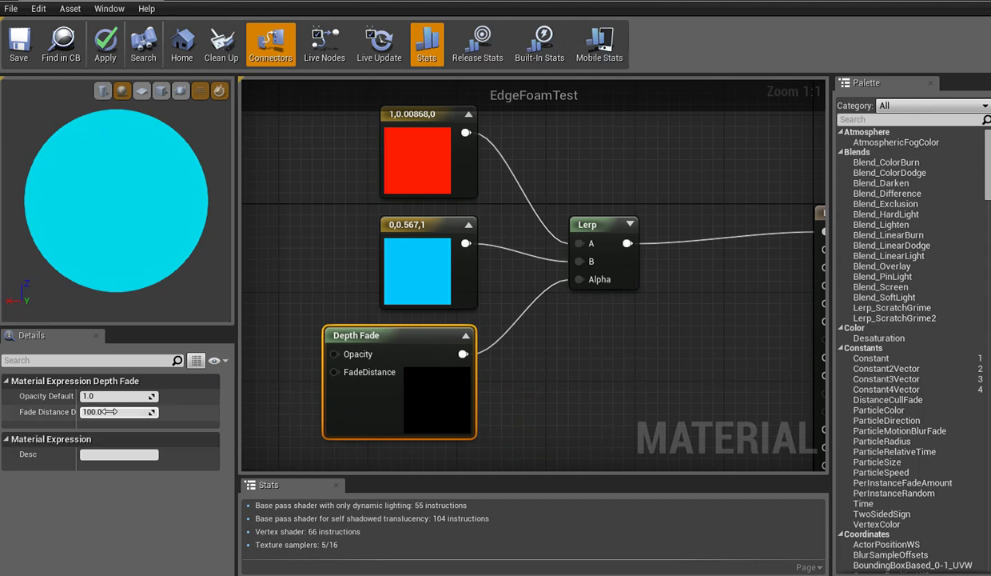
{"action": "left_click", "coordinate": [515, 365]}
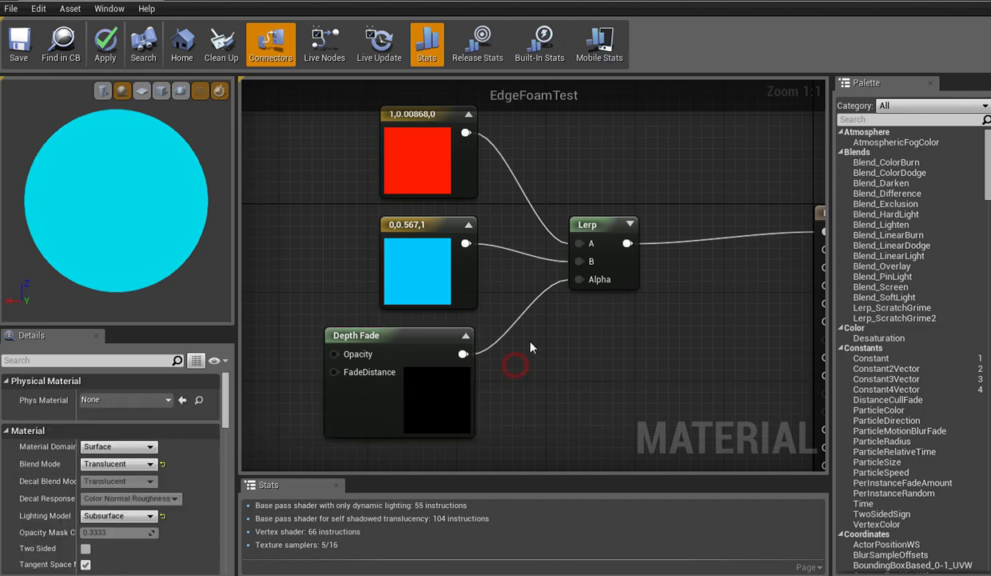
- Apply and save EdgeFoamTest, and assign it to the OceanTestPlane water surface in the level
{"action": "left_click", "coordinate": [100, 50]}
{"action": "left_click", "coordinate": [13, 56]}
{"action": "key", "text": "alt+Tab"}
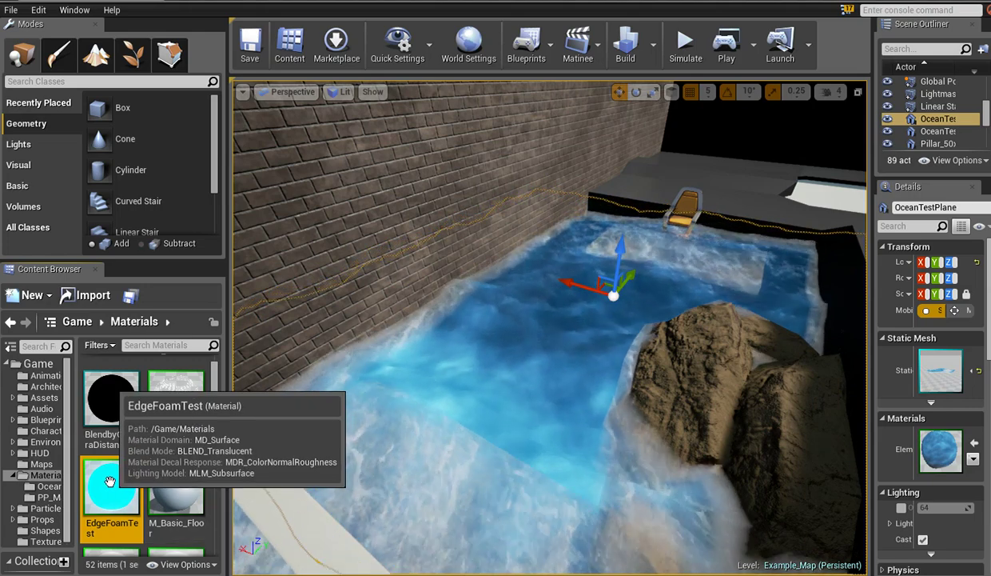
{"action": "left_click_drag", "start_coordinate": [108, 479], "coordinate": [539, 349]}
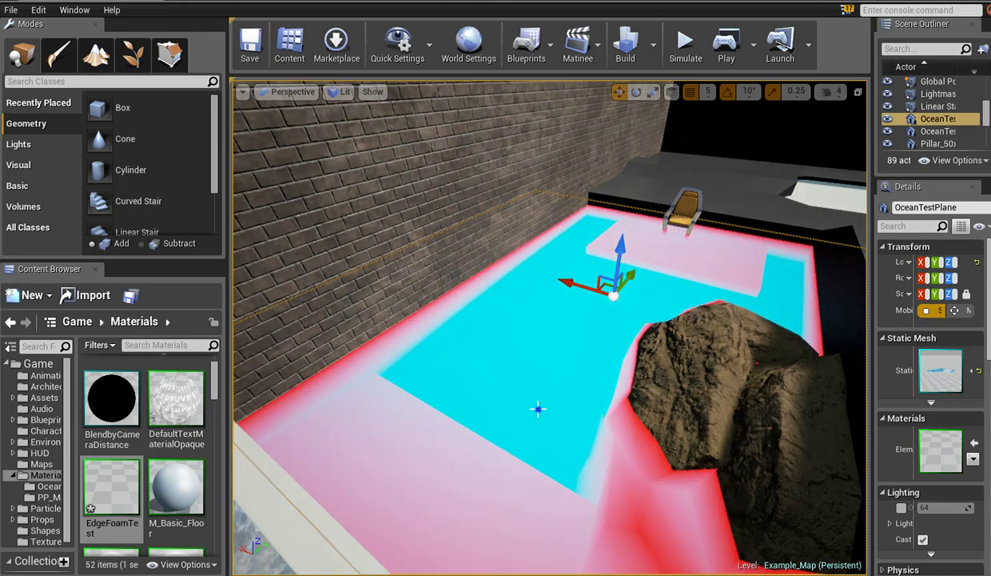
{"action": "right_click_drag", "start_coordinate": [538, 409], "coordinate": [408, 320]}
{"action": "left_click_drag", "start_coordinate": [502, 406], "coordinate": [513, 557]}
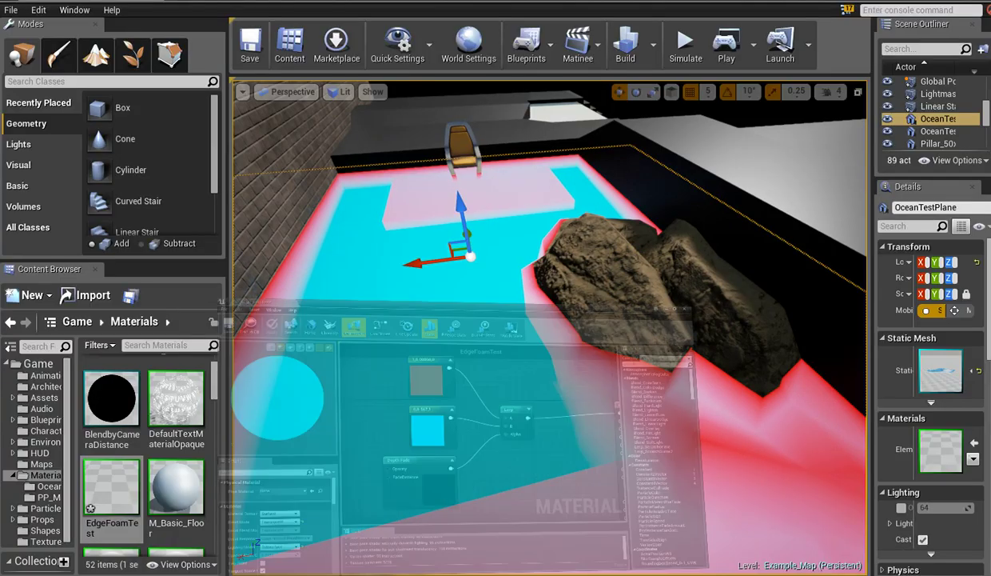
- Add a second Lerp before EdgeFoamTest's material output and reroute the first Lerp's output from Base Color to the new Lerp's B input
{"action": "double_click", "coordinate": [111, 485]}
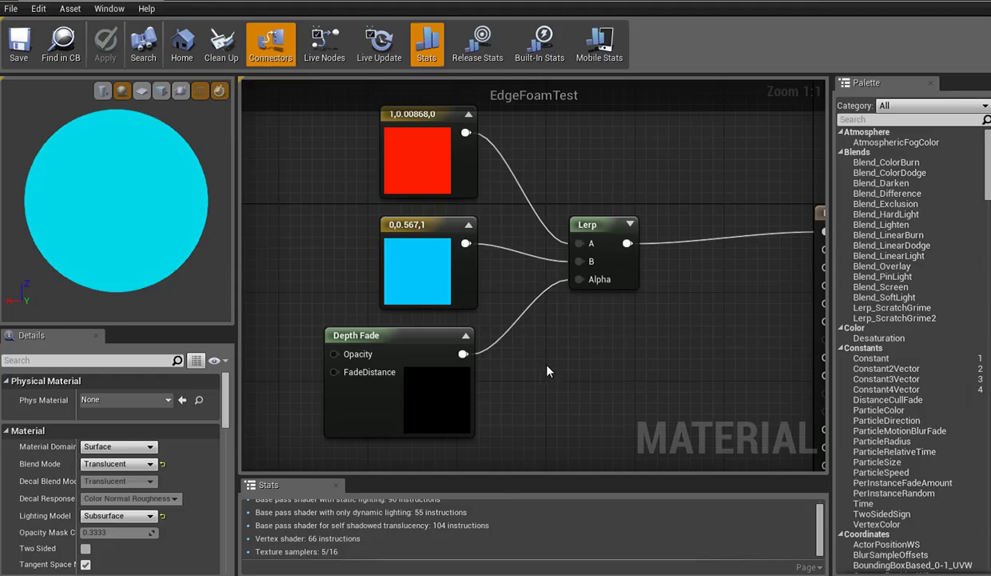
{"action": "right_click_drag", "start_coordinate": [606, 366], "coordinate": [568, 323]}
{"action": "left_click_drag", "start_coordinate": [582, 381], "coordinate": [330, 129]}
{"action": "left_click_drag", "start_coordinate": [556, 191], "coordinate": [346, 180]}
{"action": "left_click", "coordinate": [506, 240]}
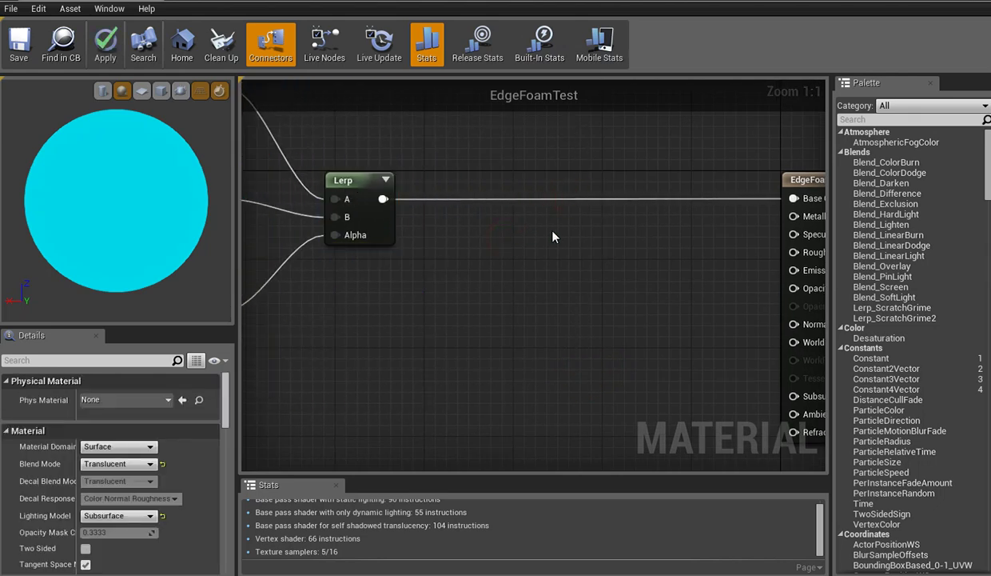
{"action": "left_click", "coordinate": [588, 237]}
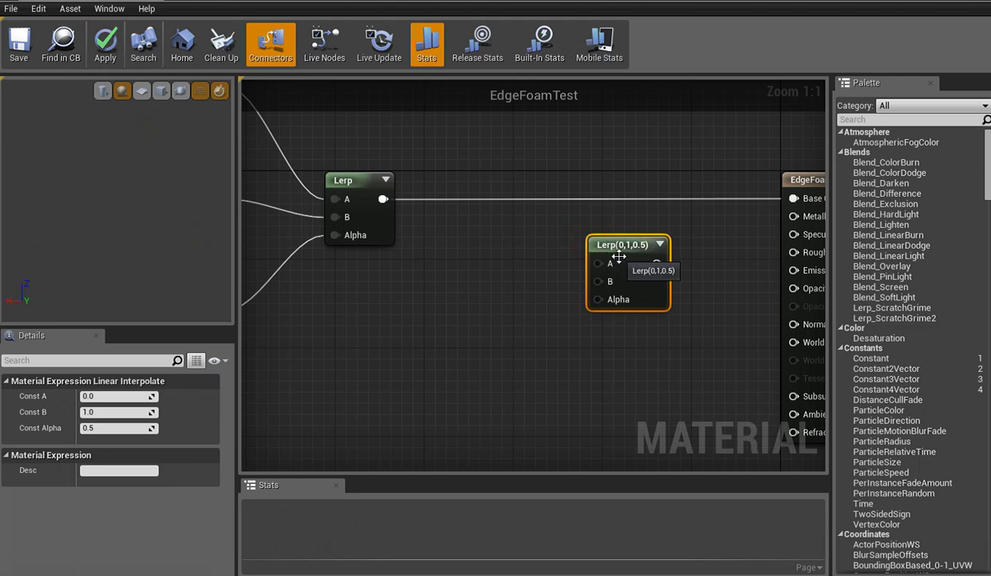
{"action": "left_click_drag", "start_coordinate": [622, 257], "coordinate": [627, 242]}
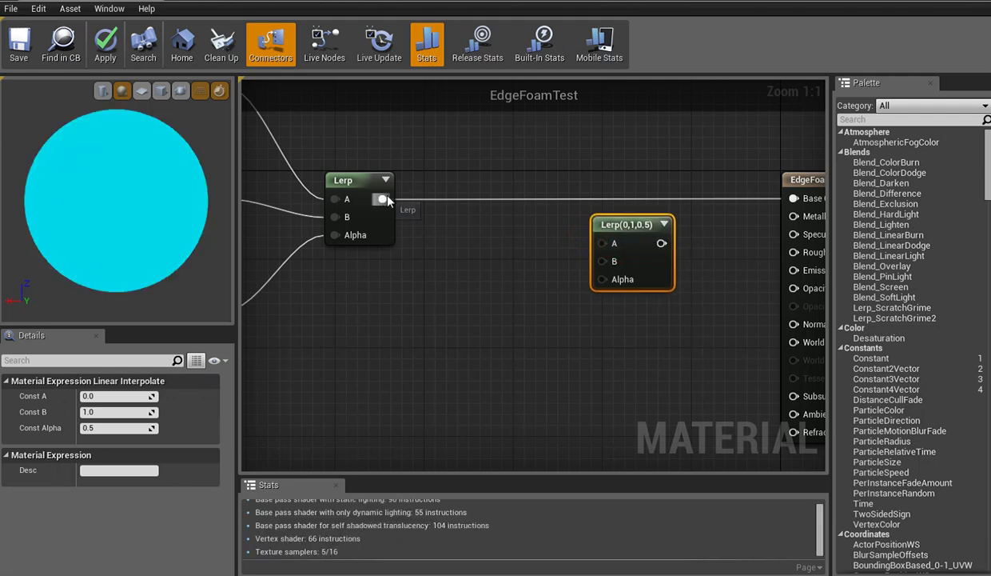
{"action": "left_click_drag", "start_coordinate": [384, 199], "coordinate": [596, 260]}
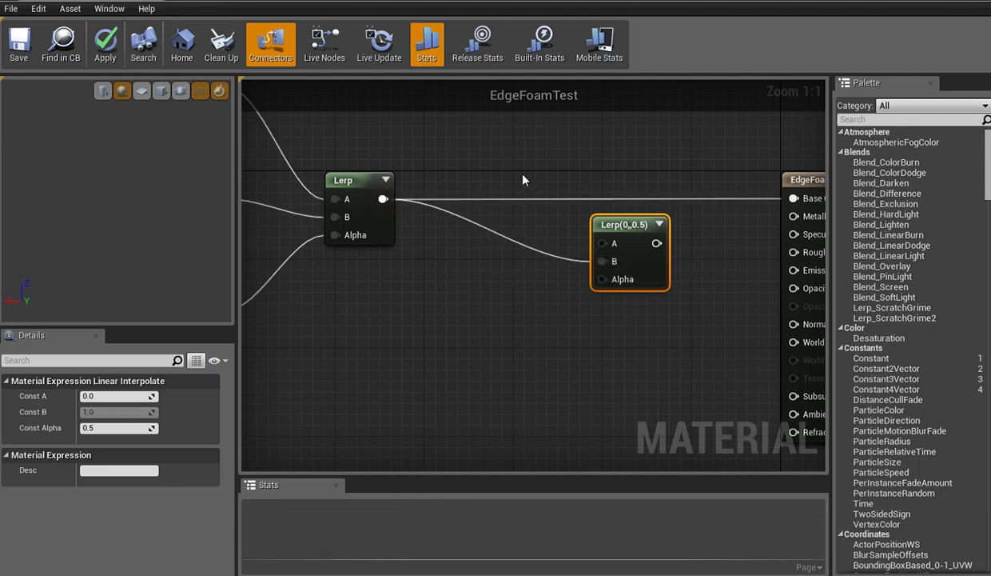
{"action": "left_click", "coordinate": [792, 198], "text": "alt"}
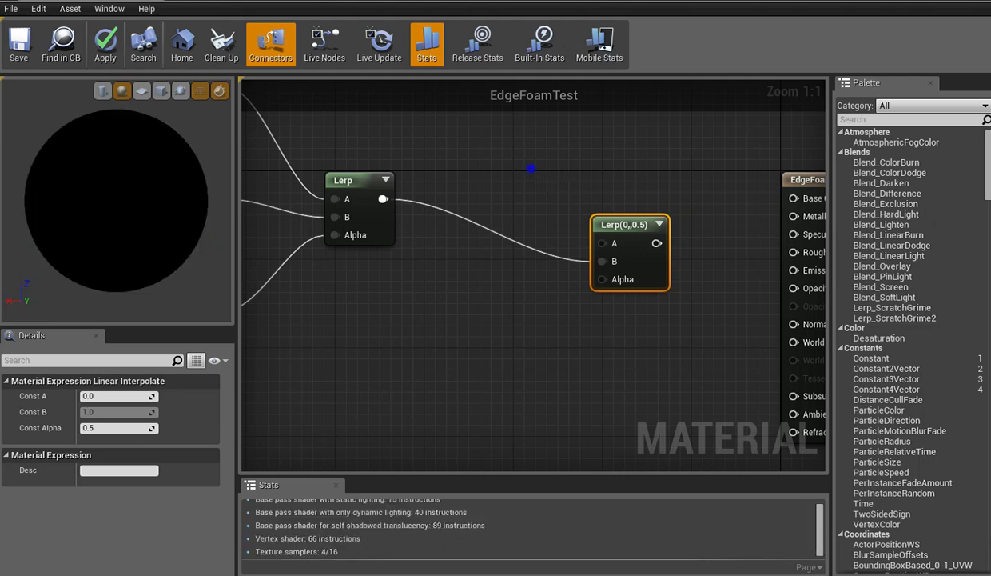
- Add a Constant3Vector node above the second Lerp and connect it to that Lerp's A input
{"action": "right_click_drag", "start_coordinate": [533, 175], "coordinate": [549, 193]}
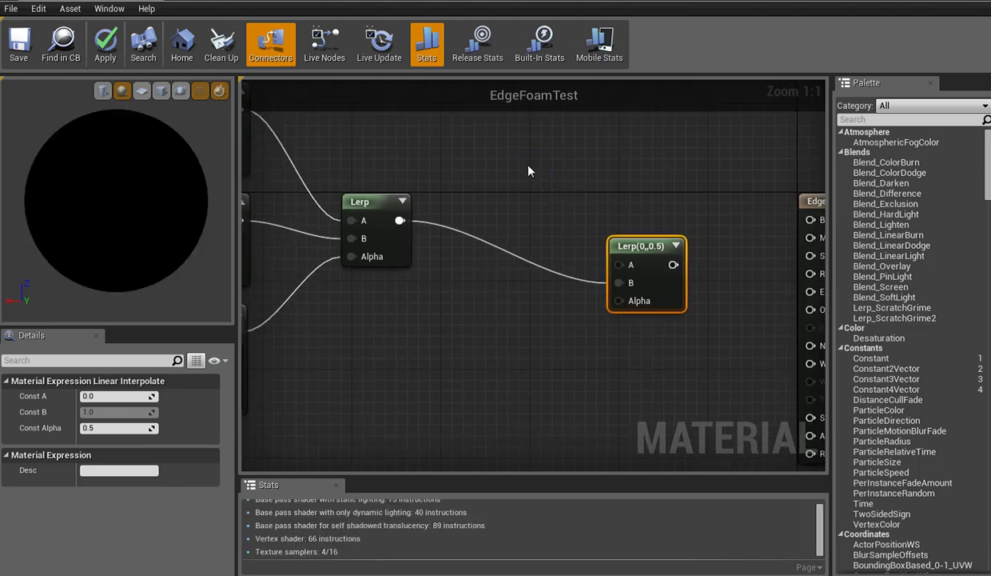
{"action": "left_click", "coordinate": [527, 170]}
{"action": "left_click_drag", "start_coordinate": [553, 177], "coordinate": [616, 267]}
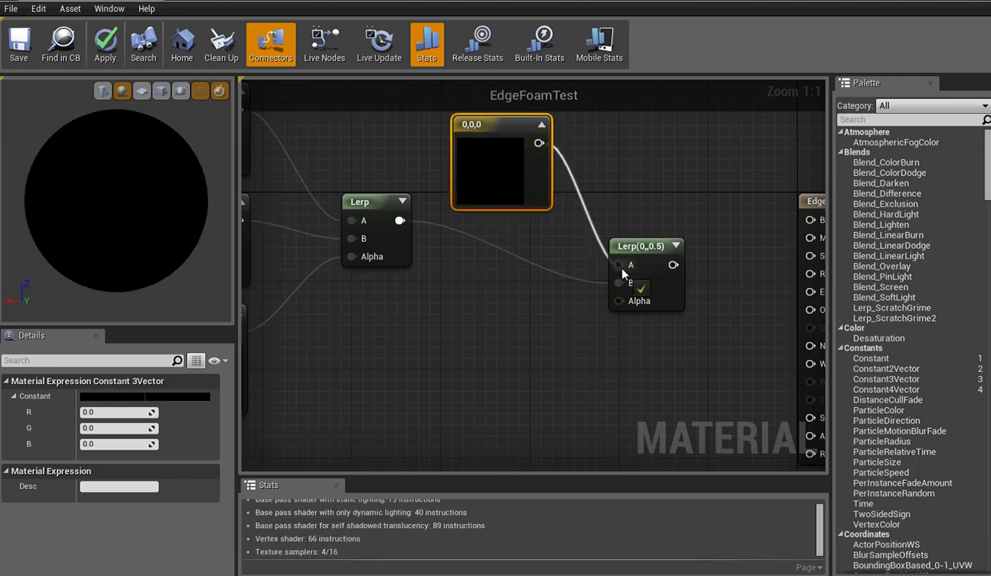
{"action": "left_click_drag", "start_coordinate": [623, 273], "coordinate": [623, 273]}
- Set the new Constant3Vector's colour to bright green (0, 1, 0.112)
{"action": "double_click", "coordinate": [513, 173]}
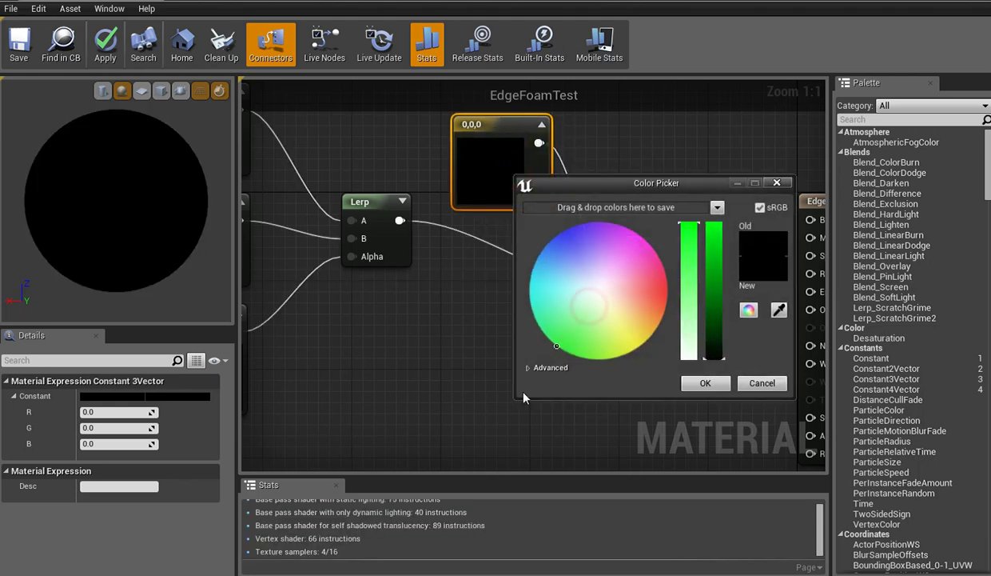
{"action": "left_click_drag", "start_coordinate": [712, 276], "coordinate": [715, 205]}
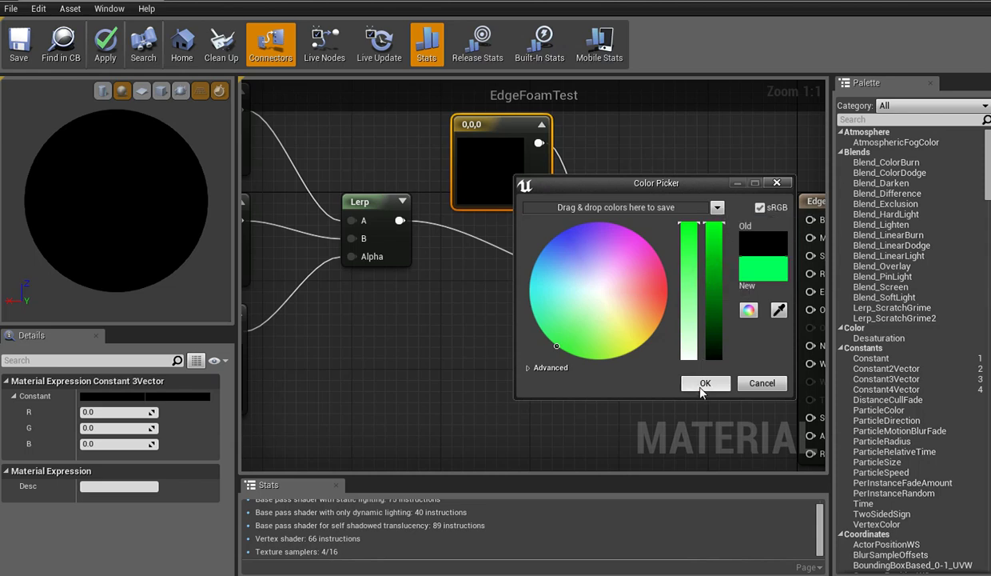
{"action": "left_click", "coordinate": [703, 384]}
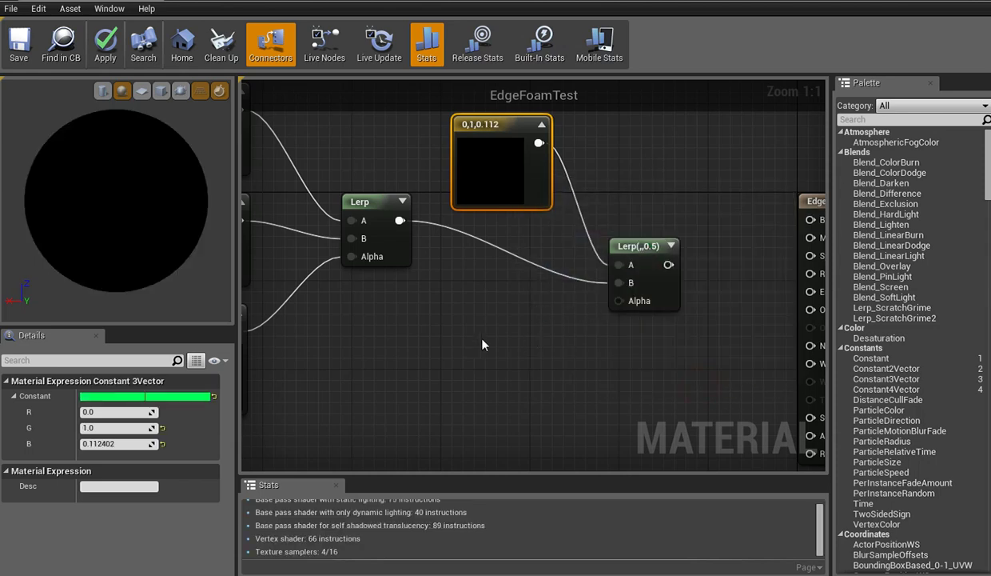
- Duplicate the Depth Fade node and connect the copy to the second Lerp's Alpha input
{"action": "right_click_drag", "start_coordinate": [467, 327], "coordinate": [580, 306]}
{"action": "left_click", "coordinate": [345, 361]}
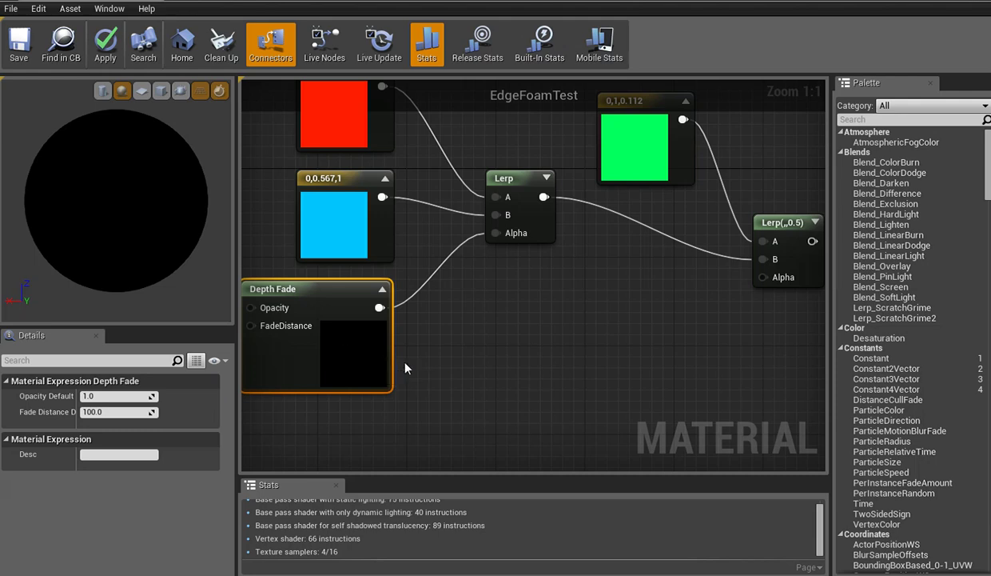
{"action": "key", "text": "ctrl+w"}
{"action": "left_click_drag", "start_coordinate": [497, 389], "coordinate": [764, 279]}
- Set the duplicated Depth Fade node's default fade distance to 32
{"action": "right_click_drag", "start_coordinate": [738, 354], "coordinate": [669, 361]}
{"action": "left_click", "coordinate": [98, 414]}
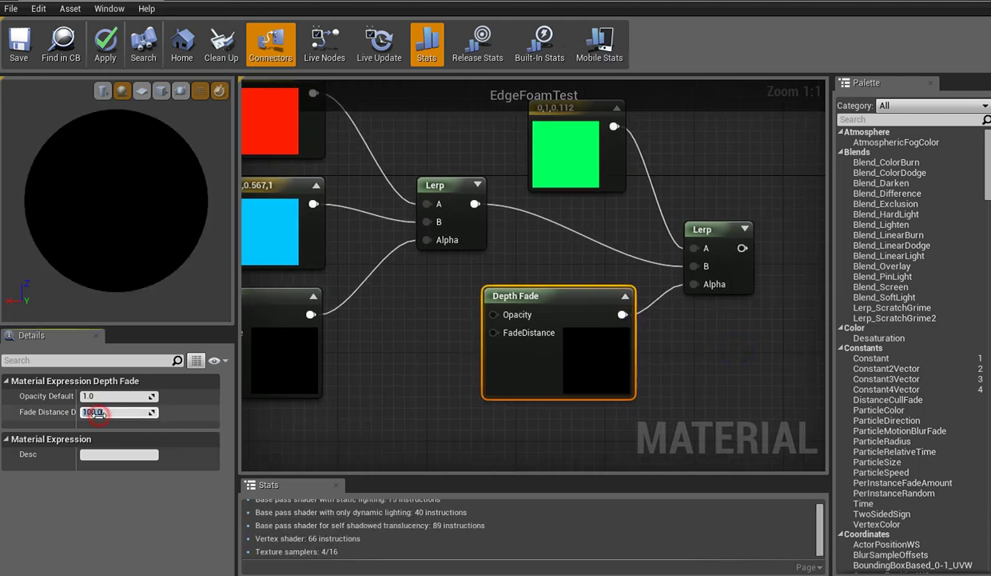
{"action": "type", "text": "32"}
{"action": "key", "text": "Return"}
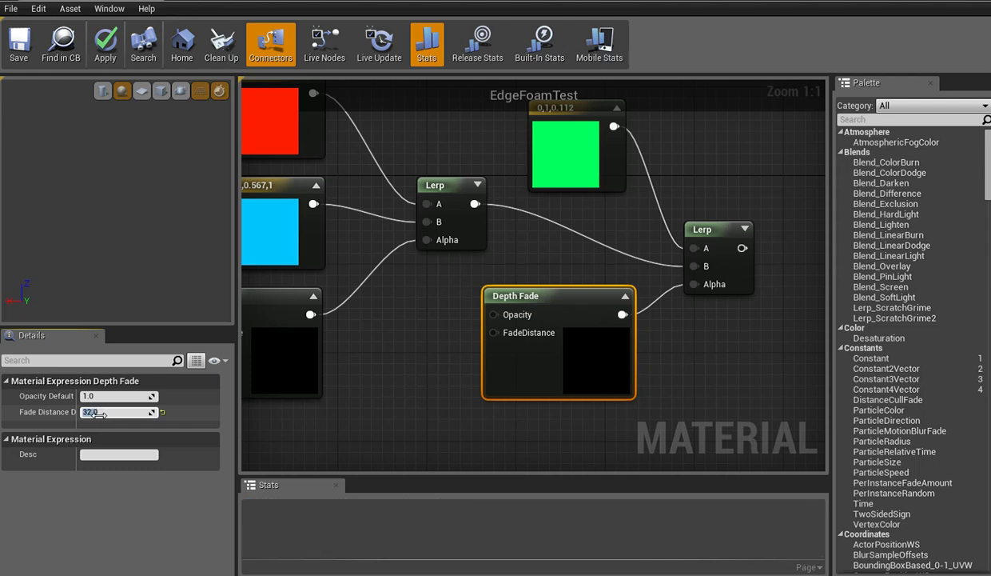
{"action": "left_click", "coordinate": [434, 328]}
- Connect the second Lerp's output to EdgeFoamTest's Base Color, and apply and save the material
{"action": "right_click_drag", "start_coordinate": [767, 259], "coordinate": [581, 300]}
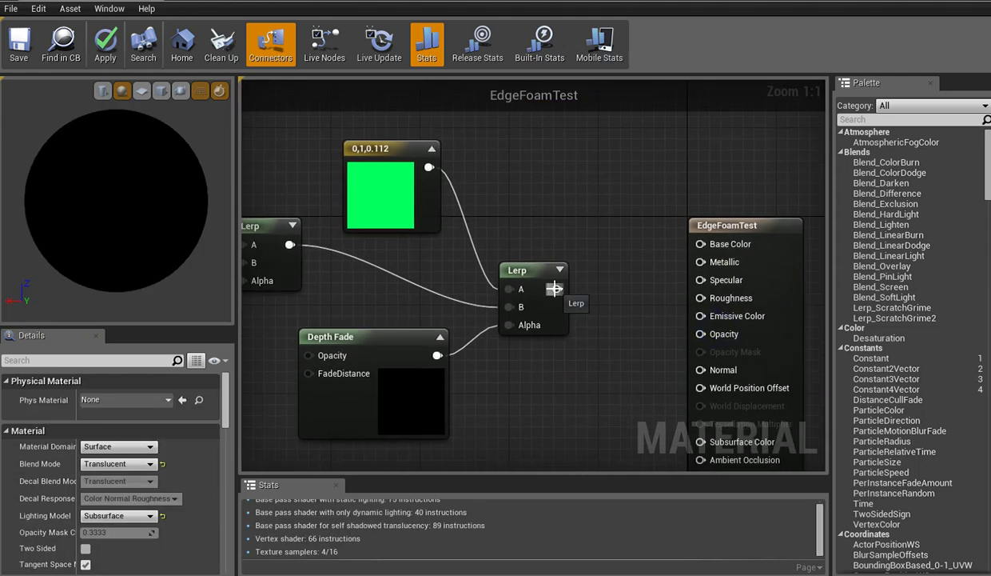
{"action": "left_click_drag", "start_coordinate": [554, 288], "coordinate": [701, 244]}
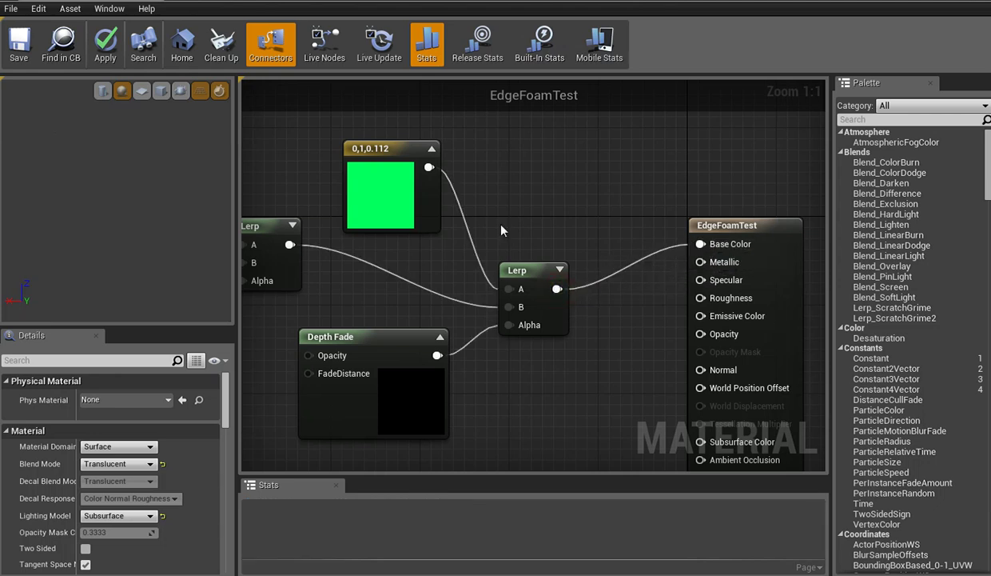
{"action": "left_click", "coordinate": [105, 46]}
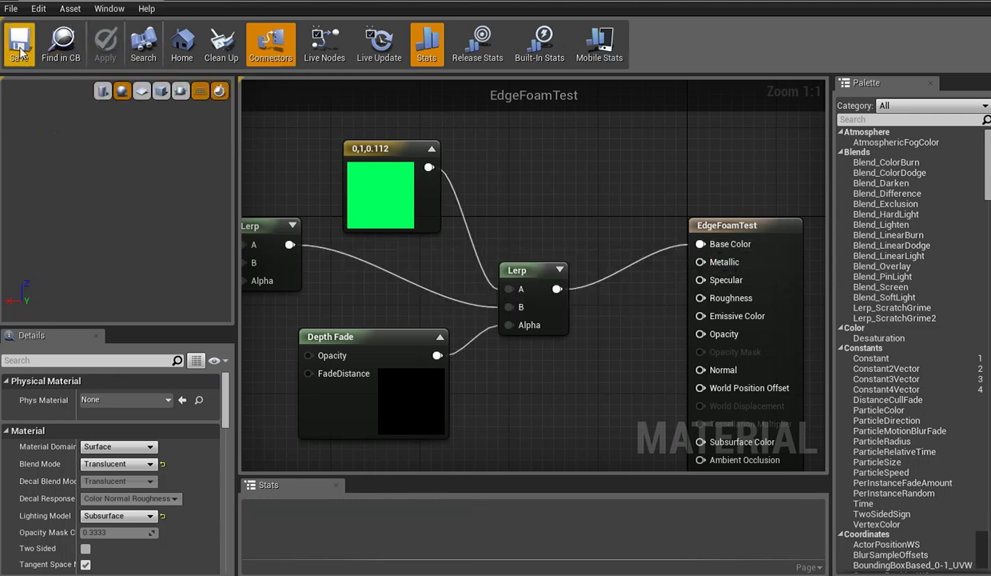
{"action": "left_click", "coordinate": [19, 50]}
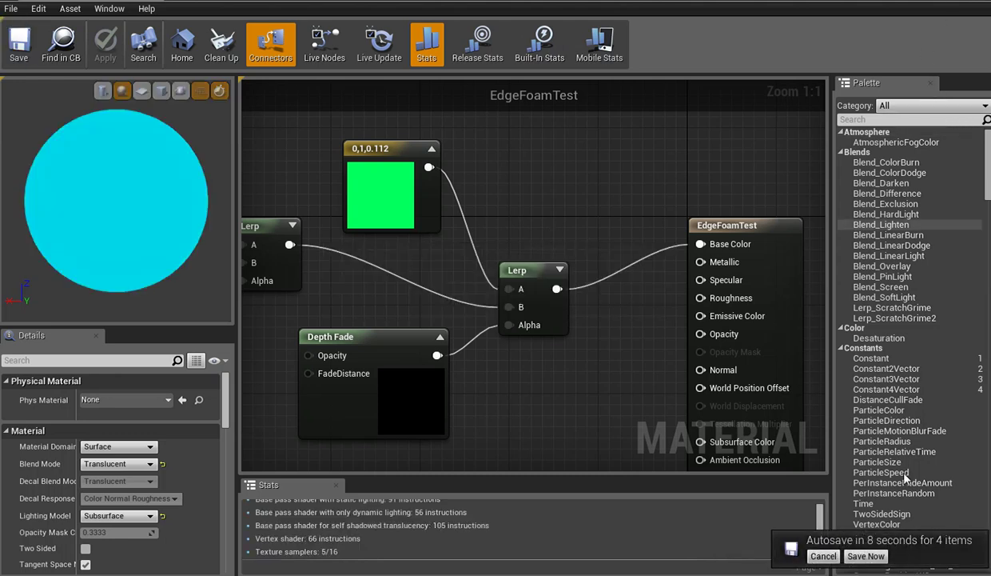
- Postpone the autosave and examine the layered edge colours around the rocks and pool walls on the water plane in the level
{"action": "left_click", "coordinate": [824, 556]}
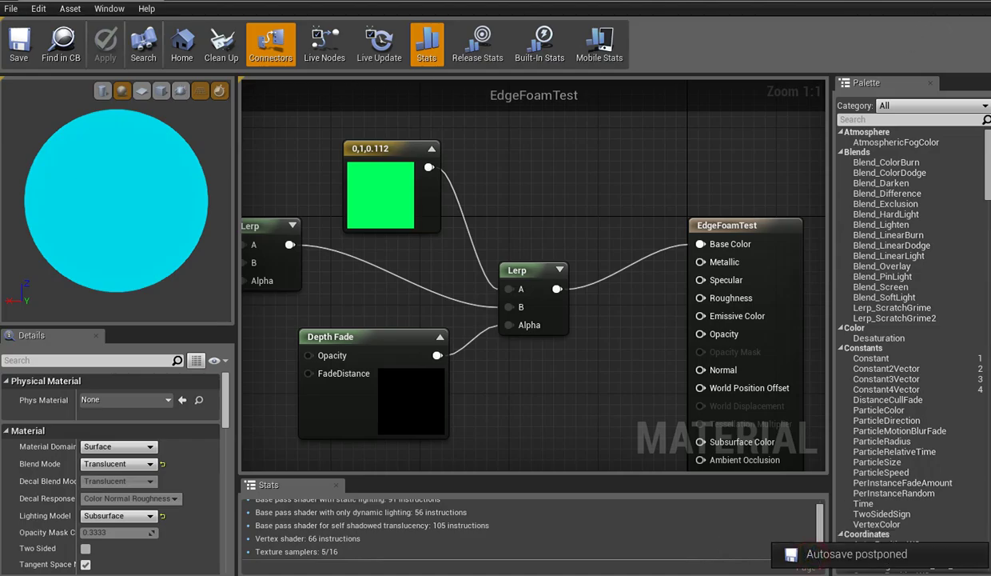
{"action": "left_click", "coordinate": [908, 2]}
{"action": "key", "text": "w"}
{"action": "mouse_move", "coordinate": [454, 332]}
{"action": "right_mouse_down"}
{"action": "mouse_move", "coordinate": [511, 318]}
{"action": "mouse_move", "coordinate": [466, 335]}
{"action": "right_mouse_up"}
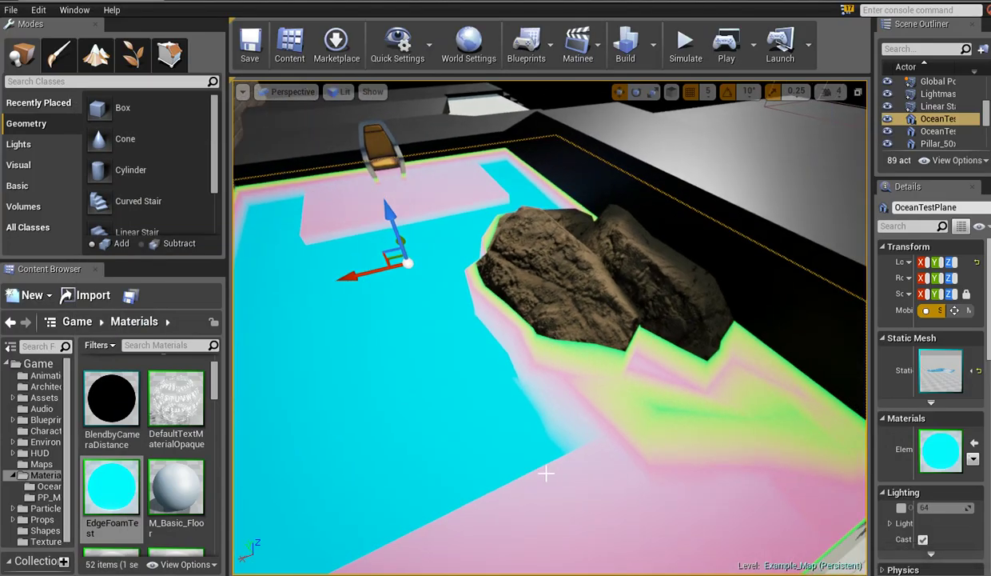
{"action": "right_click_drag", "start_coordinate": [545, 468], "coordinate": [480, 422]}
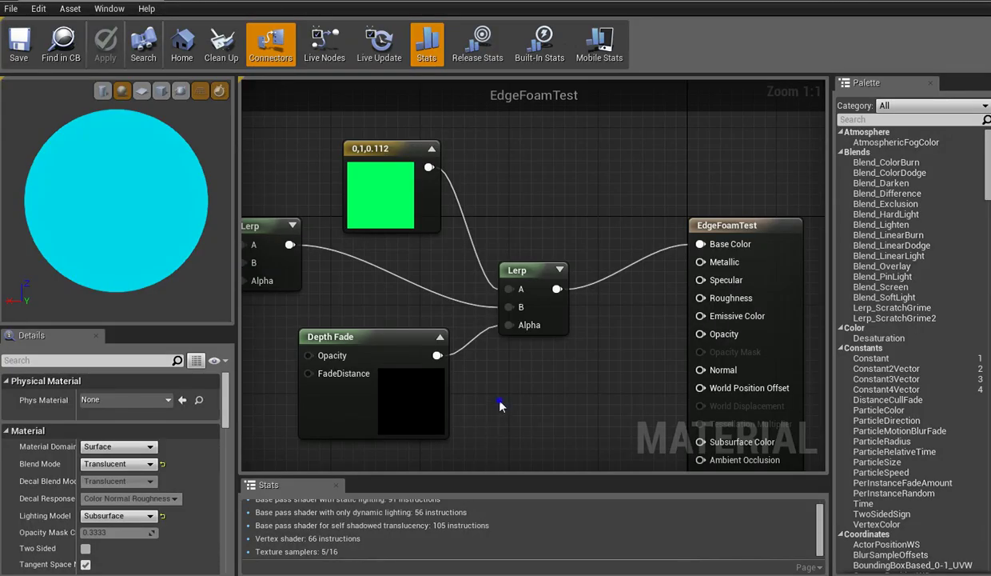
{"action": "right_click_drag", "start_coordinate": [499, 406], "coordinate": [608, 335]}
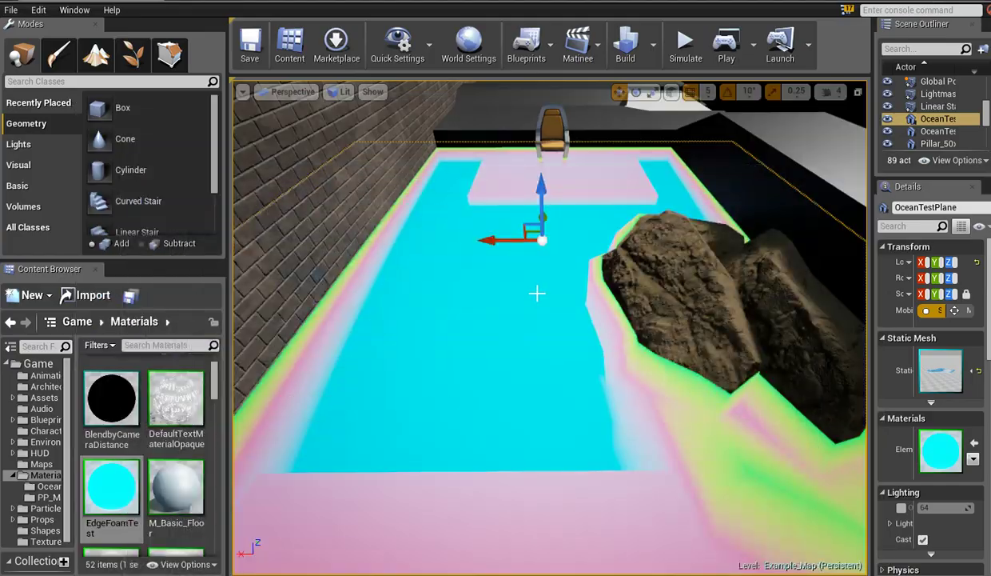
{"action": "right_click_drag", "start_coordinate": [537, 292], "coordinate": [847, 309]}
{"action": "right_click_drag", "start_coordinate": [463, 305], "coordinate": [465, 336]}
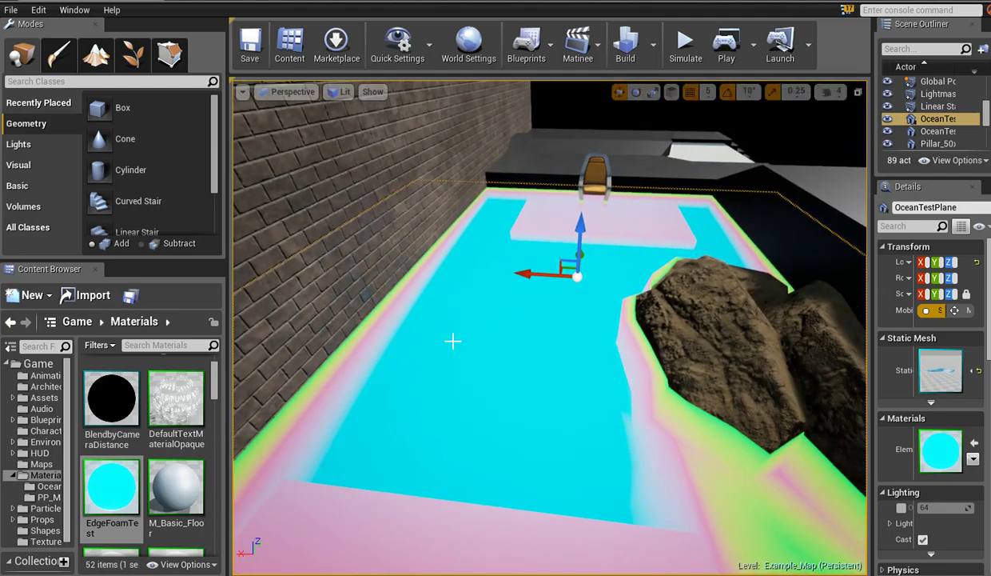